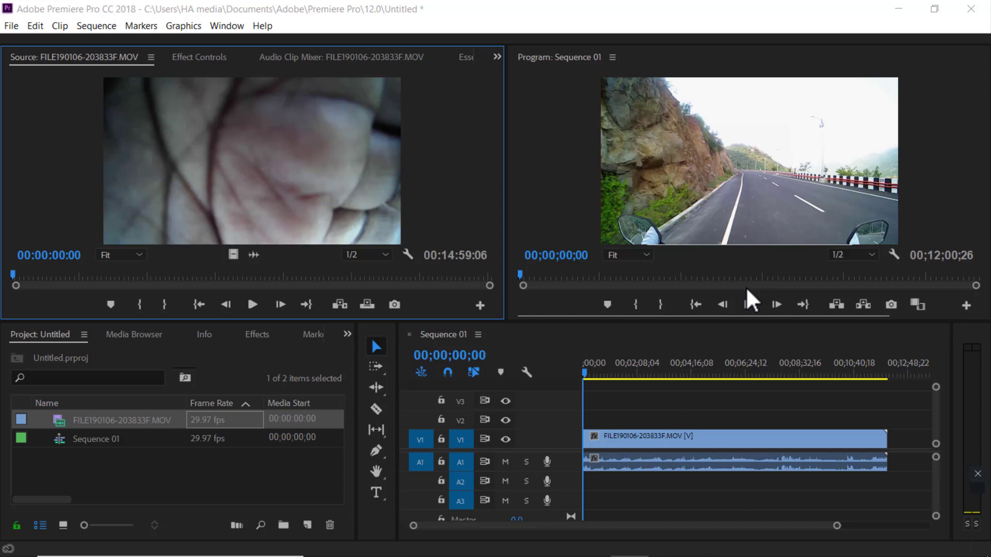
Look at the shape tools grouped with the Pen tool
key(ctrl+s)
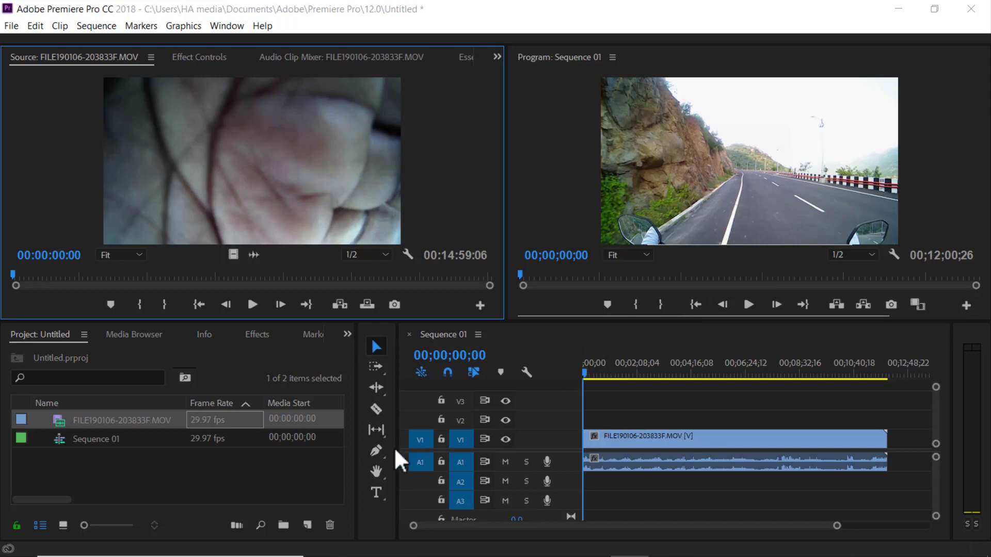
click(381, 454)
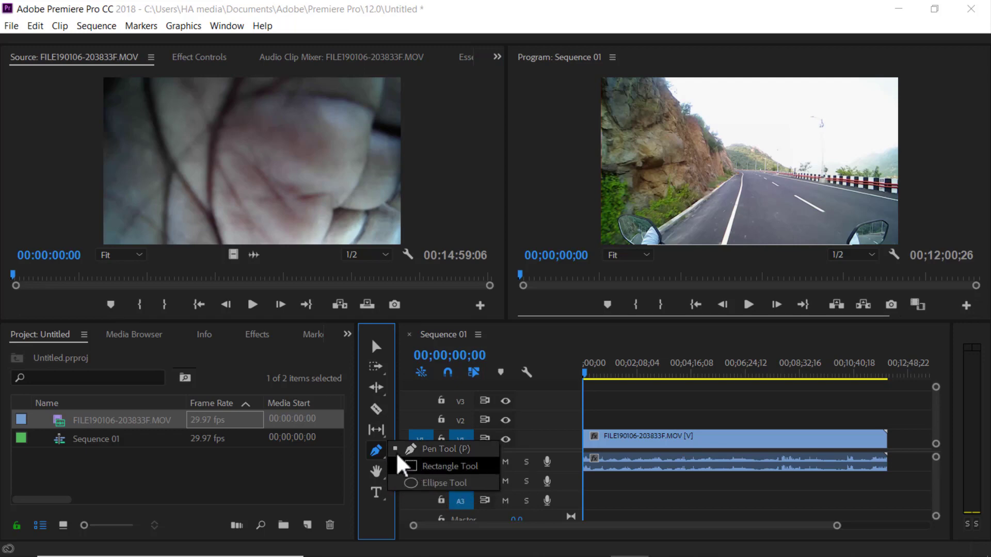
click(383, 454)
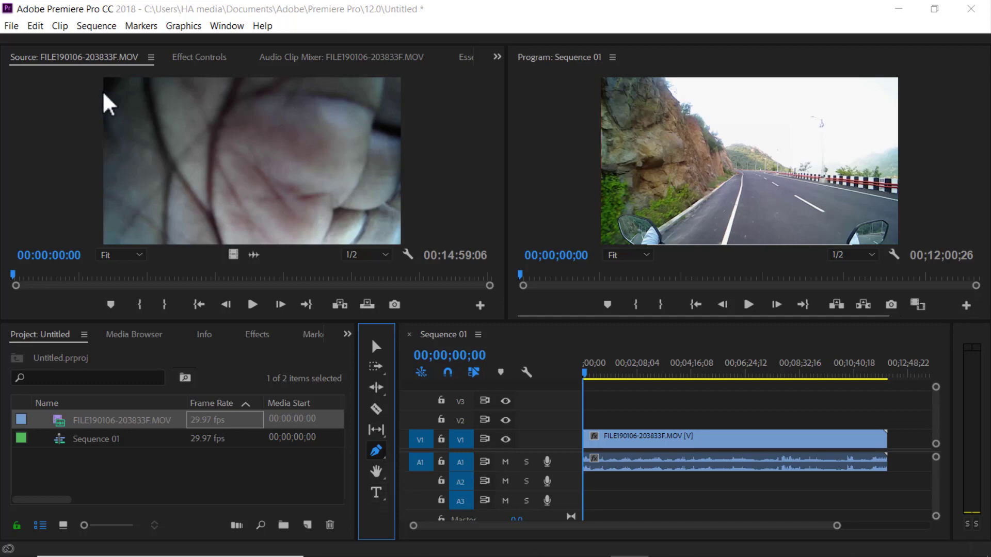
Select the road clip on track V1 with the Selection tool and expand its Opacity effect settings
click(192, 58)
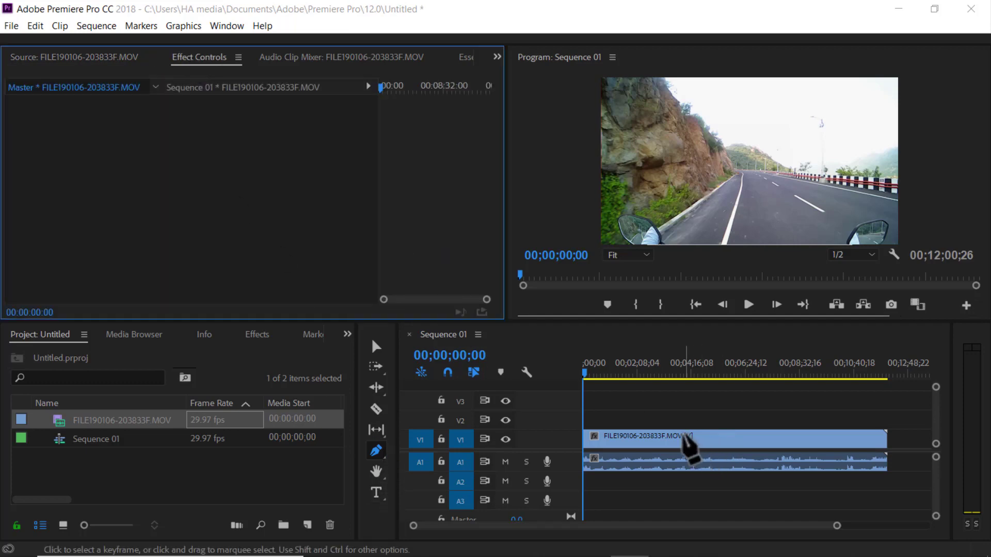
click(377, 351)
click(650, 440)
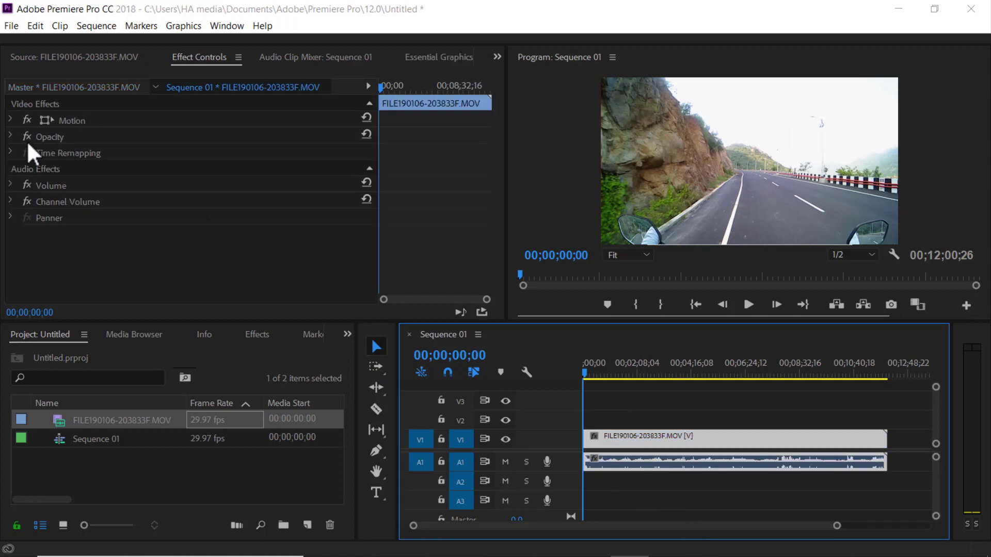
click(10, 137)
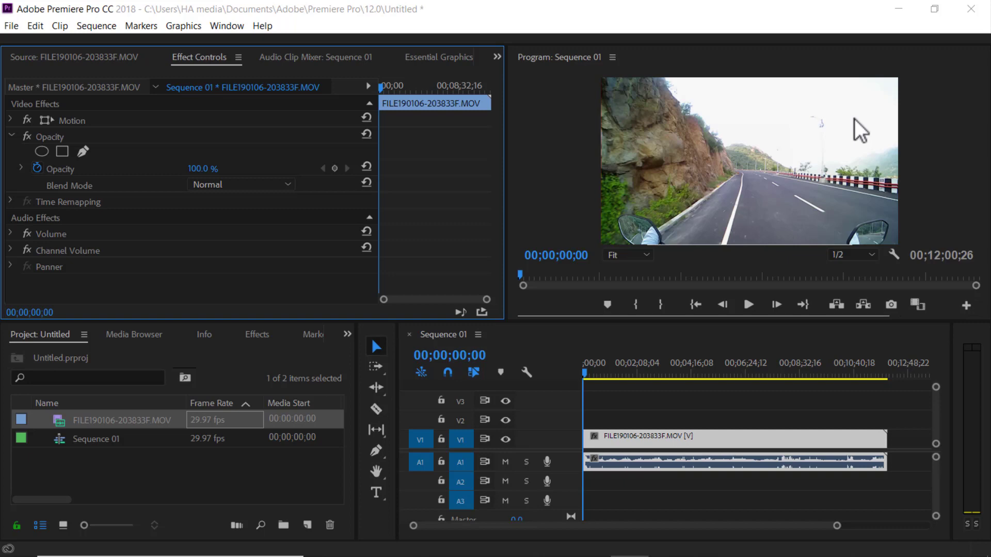
Clear the search term "mask" from the effects library
click(263, 336)
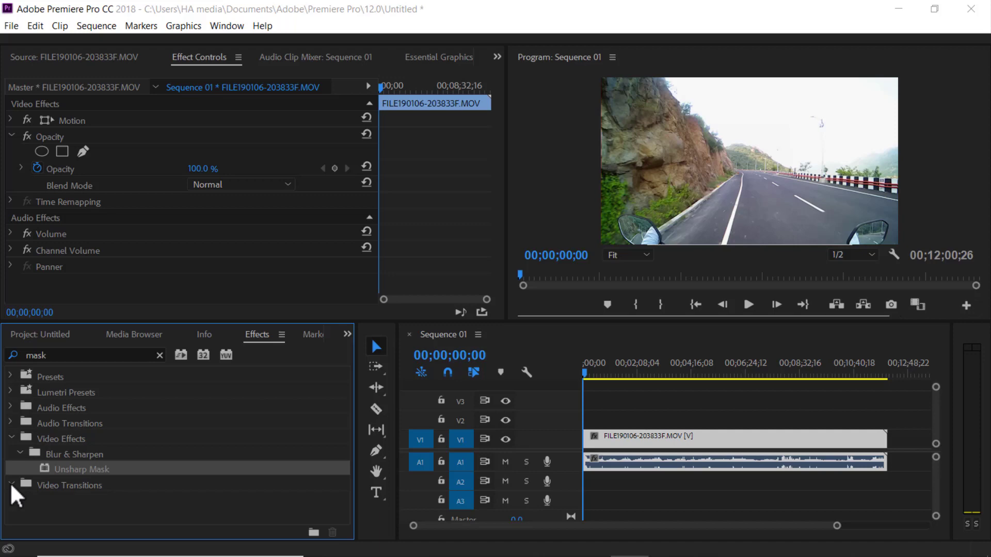
click(54, 355)
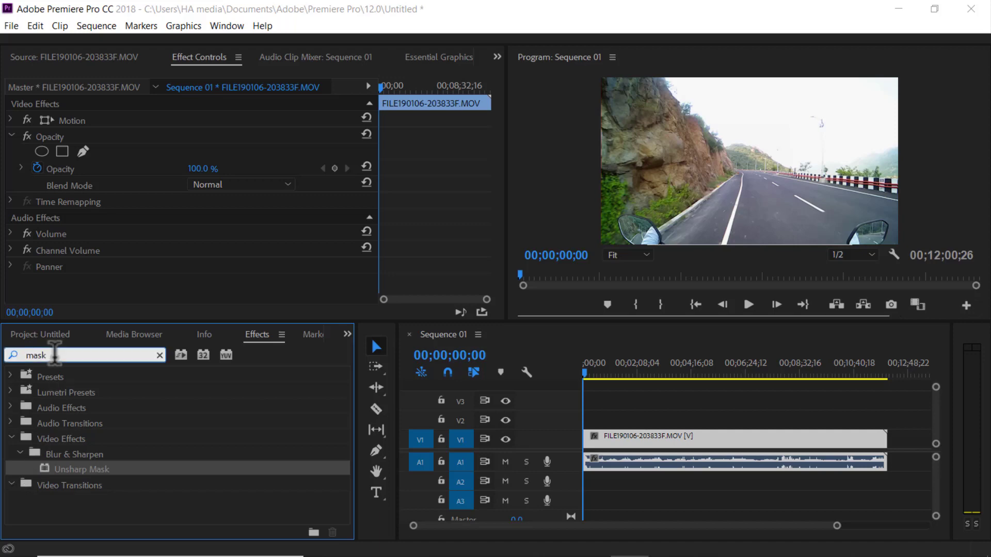
key(BackSpace)
key(BackSpace)
key(BackSpace)
key(BackSpace)
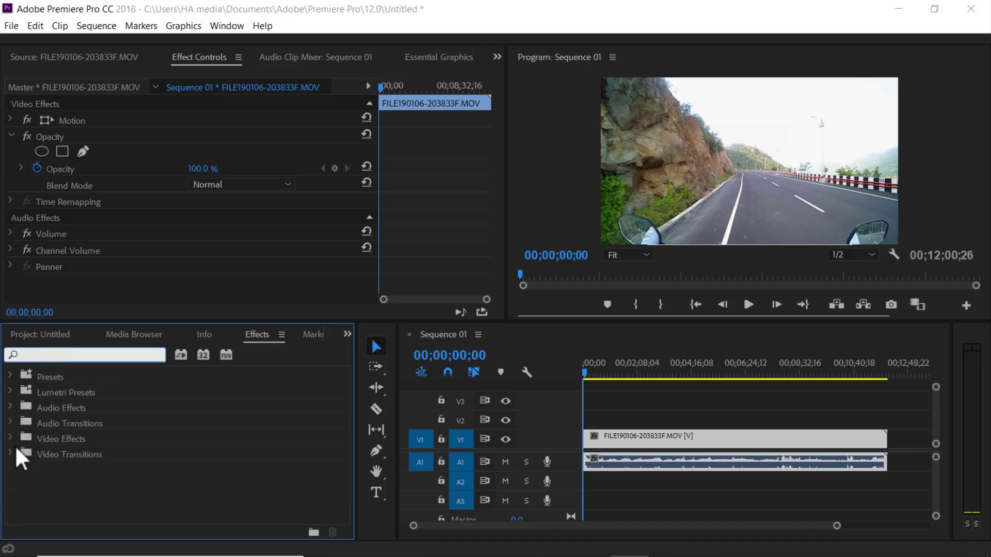
Browse the categories inside Video Transitions and collapse the folder again
click(8, 453)
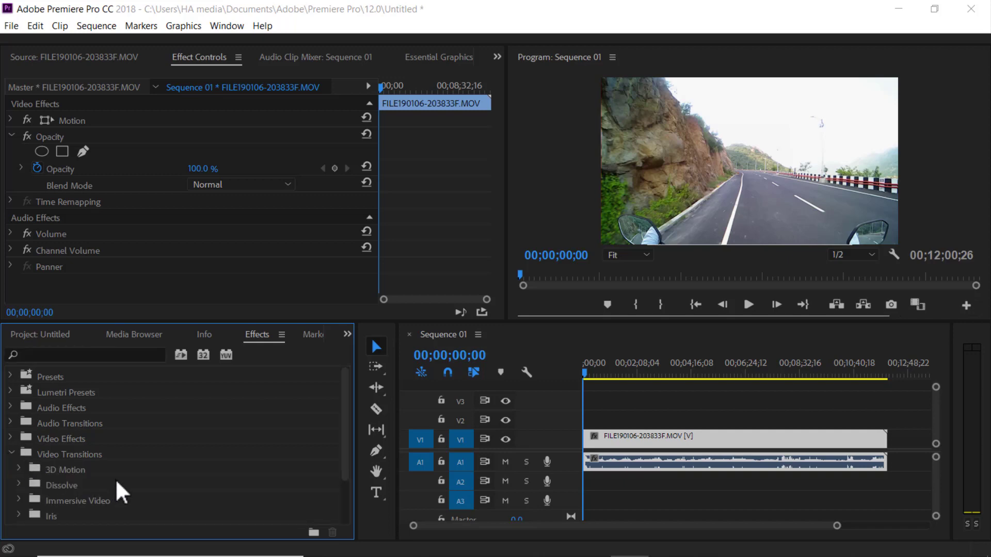
scroll(123, 481, down, 2)
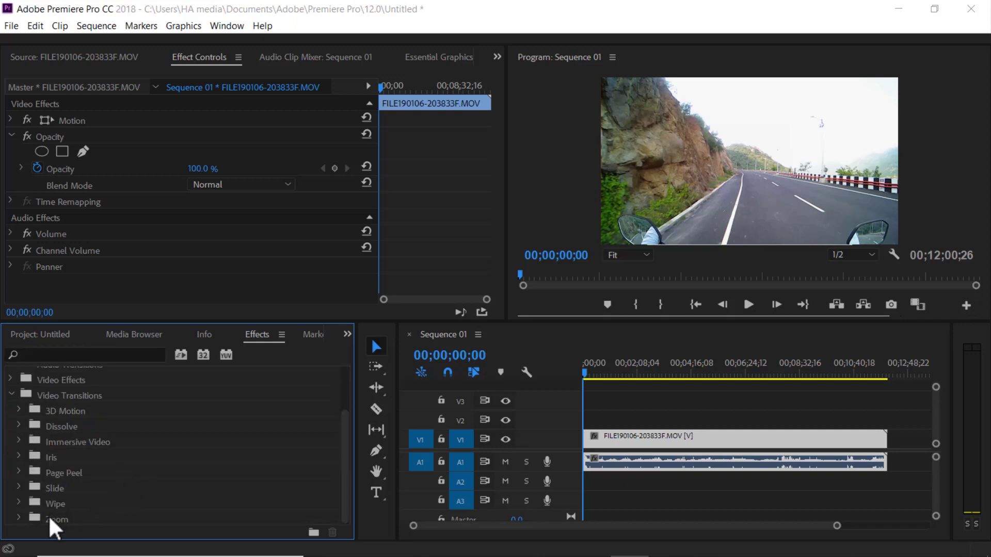
scroll(54, 506, up, 2)
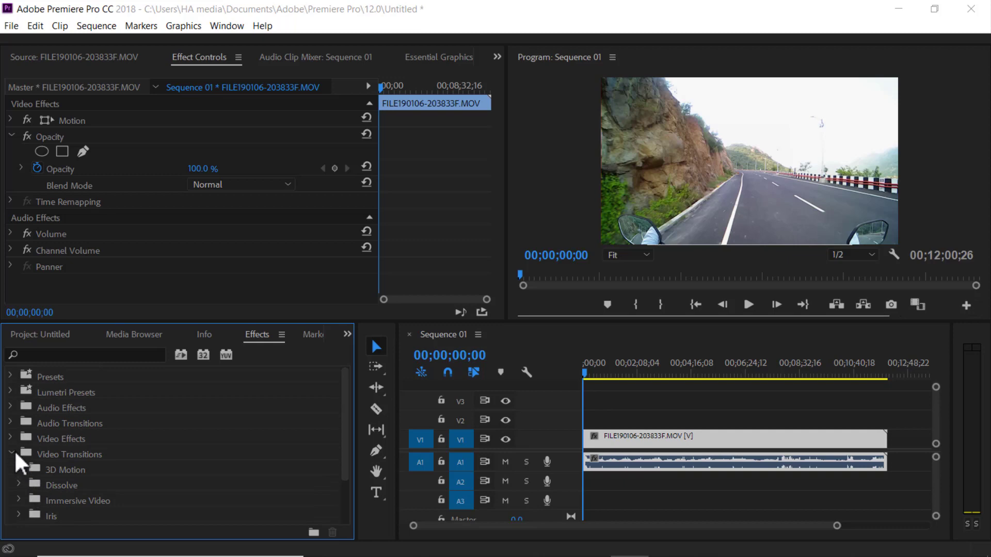
click(9, 453)
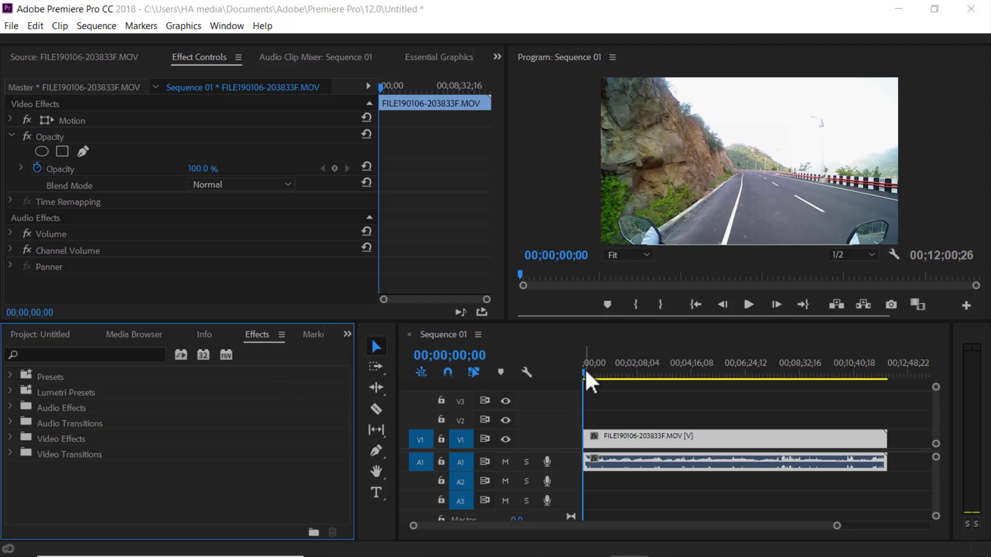
Add an ellipse opacity mask to the clip at the sequence start and stretch it into a wide oval nearly filling the frame
drag(584, 368, 557, 401)
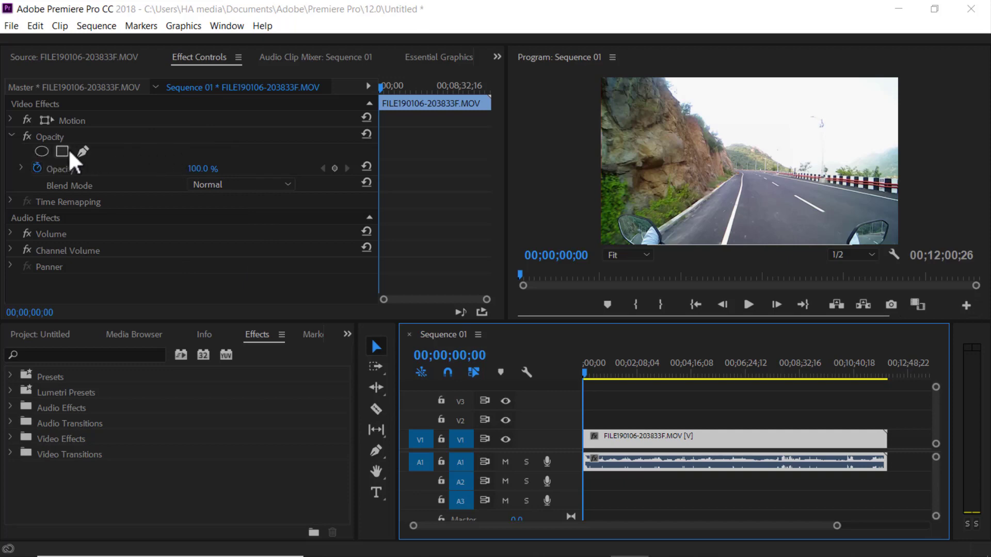
click(41, 151)
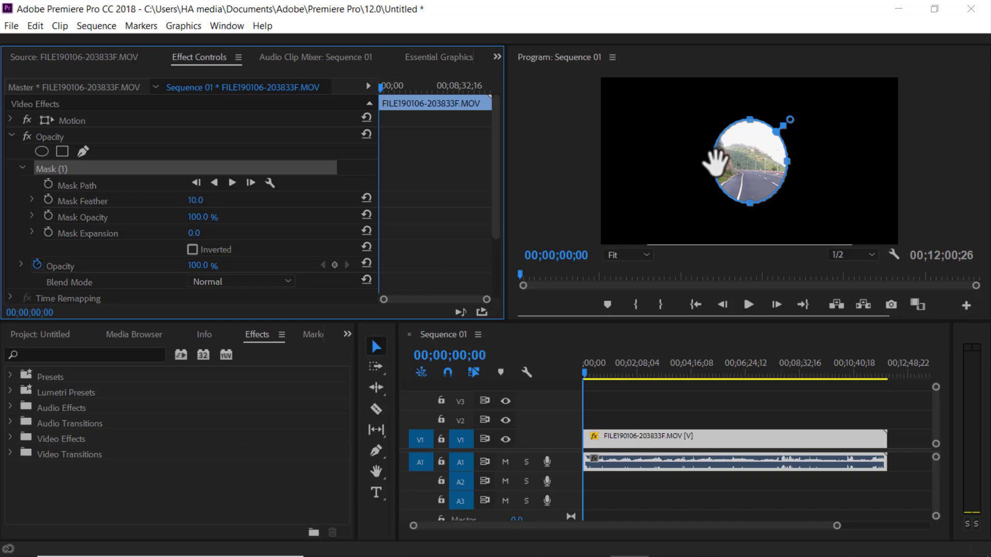
drag(714, 164, 612, 164)
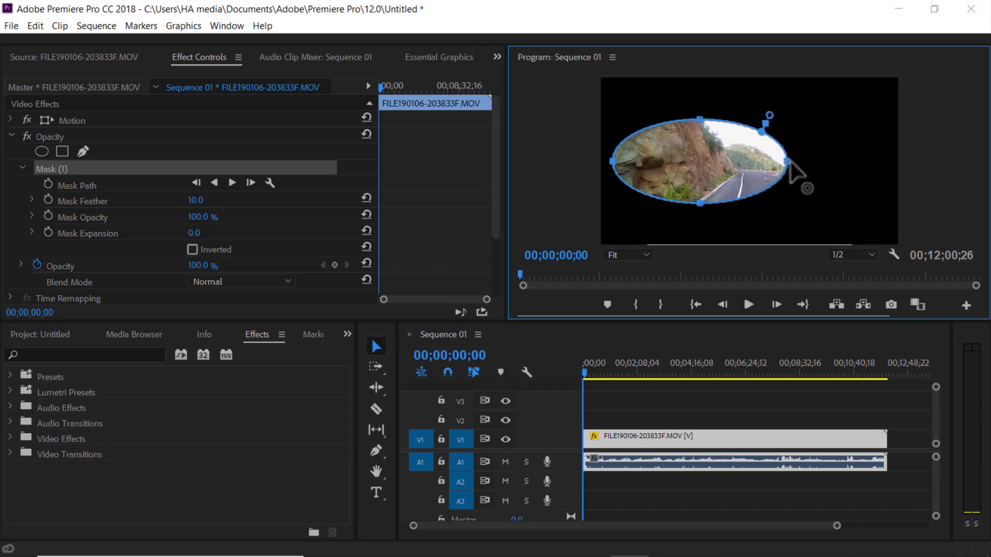
drag(789, 161, 880, 160)
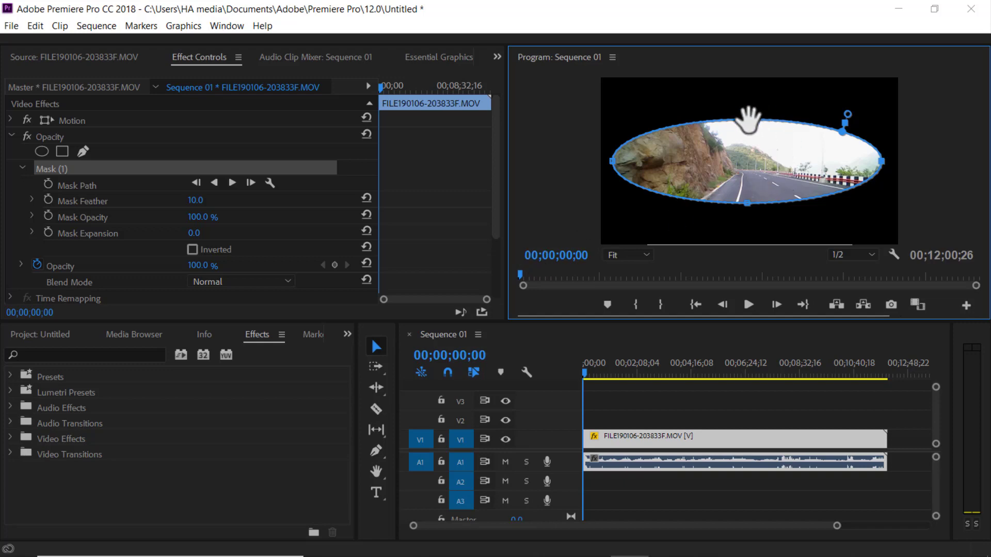
drag(747, 122, 754, 101)
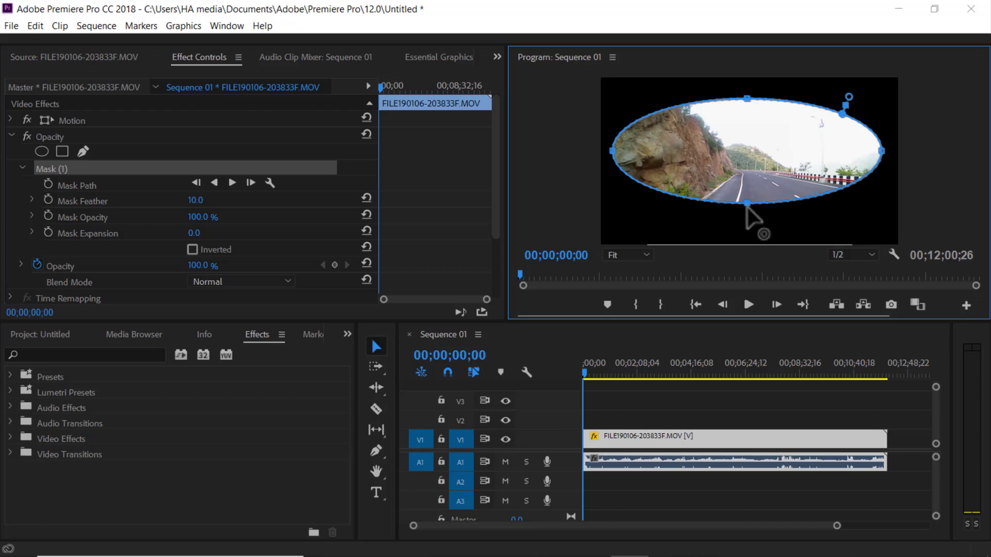
drag(747, 204, 748, 224)
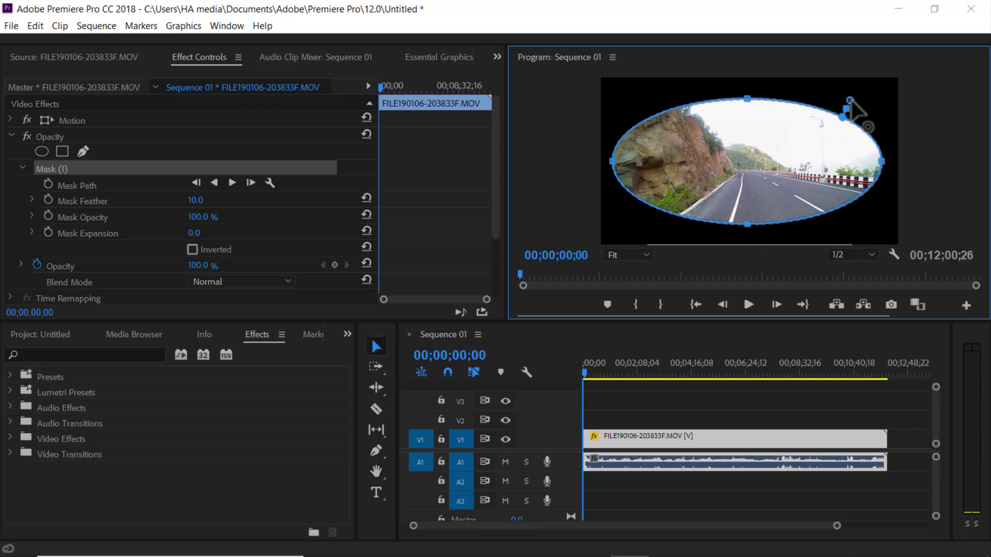
Set the ellipse mask's feather to 25.0 and its expansion to -27.9
drag(849, 100, 880, 109)
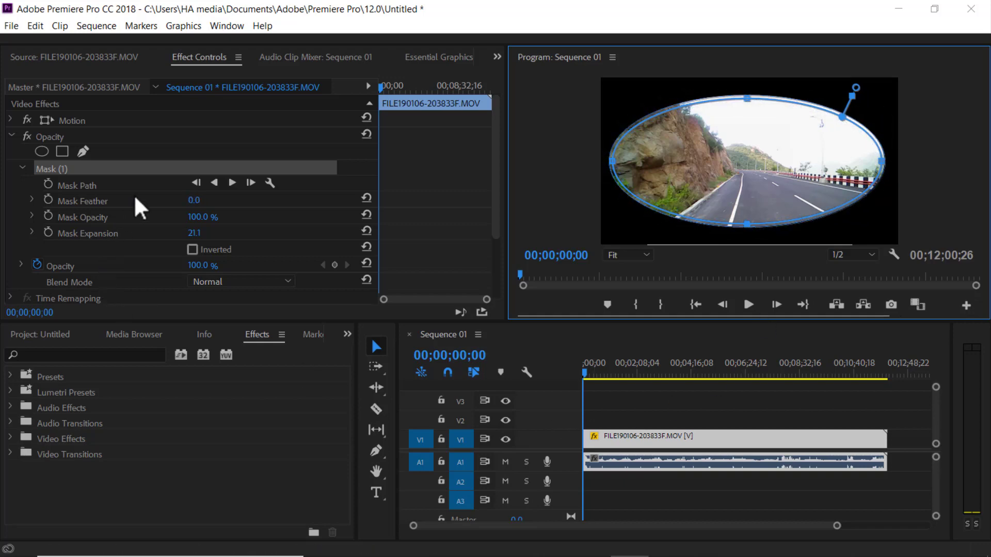
mouse_move(196, 203)
mouse_down()
mouse_move(251, 203)
mouse_move(209, 203)
mouse_up()
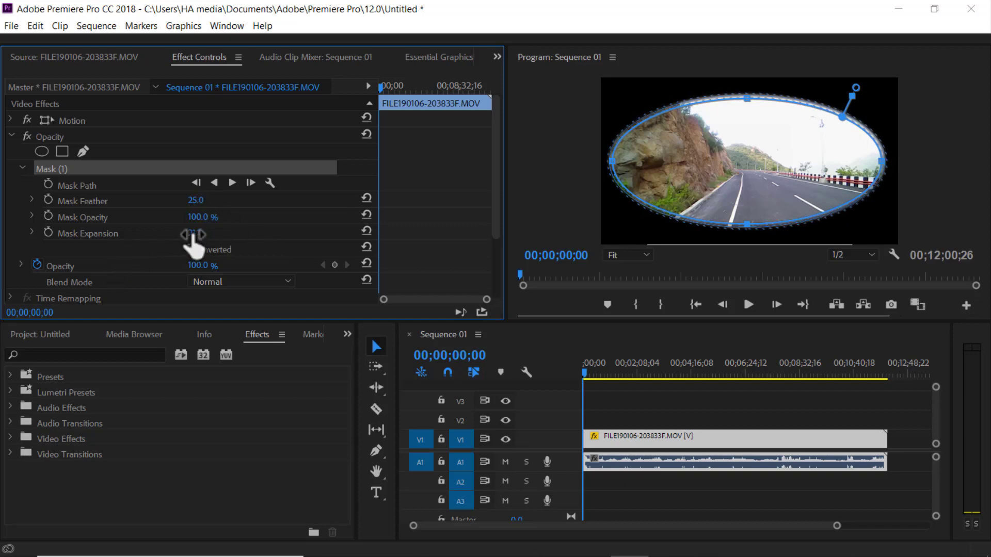
mouse_move(193, 235)
mouse_down()
mouse_move(254, 235)
mouse_move(139, 234)
mouse_move(237, 235)
mouse_move(179, 235)
mouse_up()
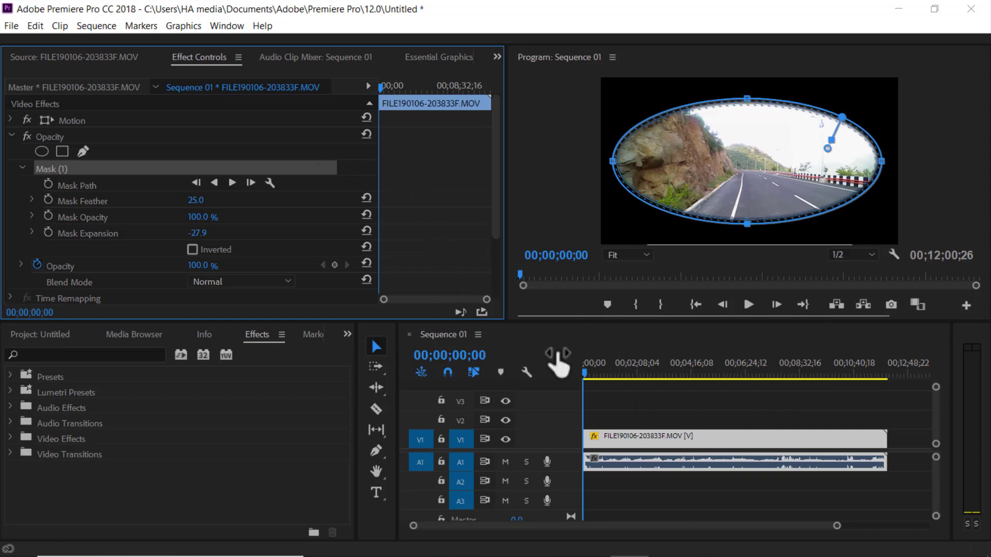
Play the masked clip for about 14 seconds and return the playhead to the sequence start
key(space)
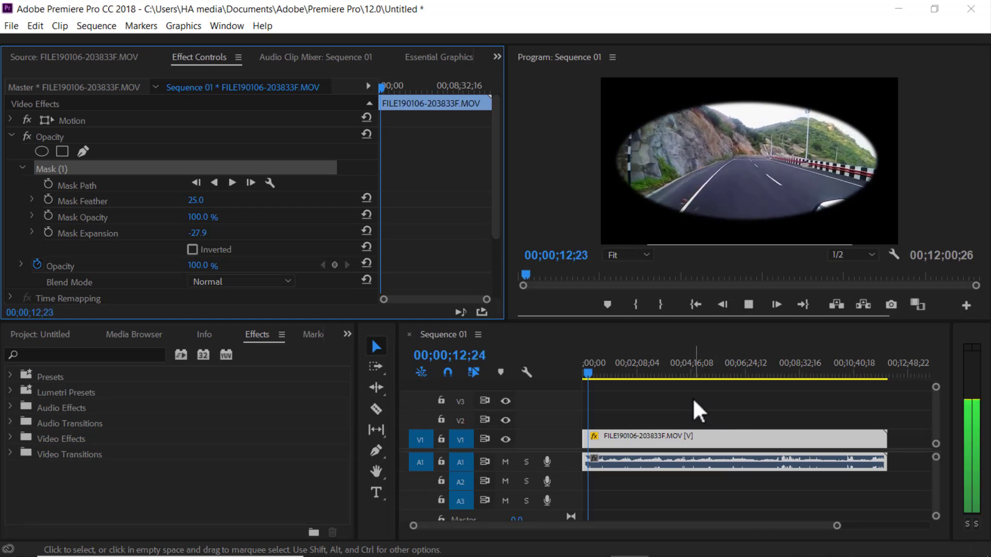
key(space)
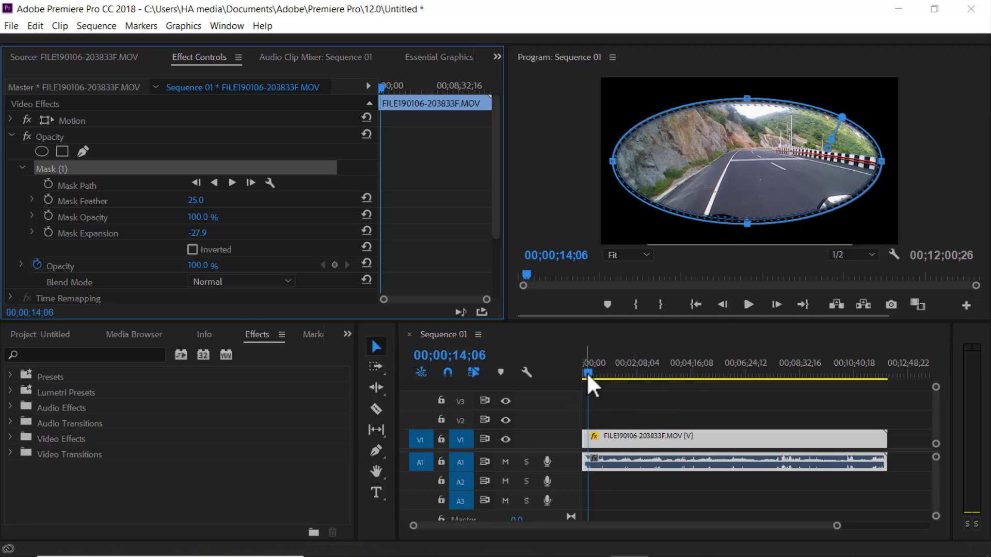
drag(587, 373, 567, 396)
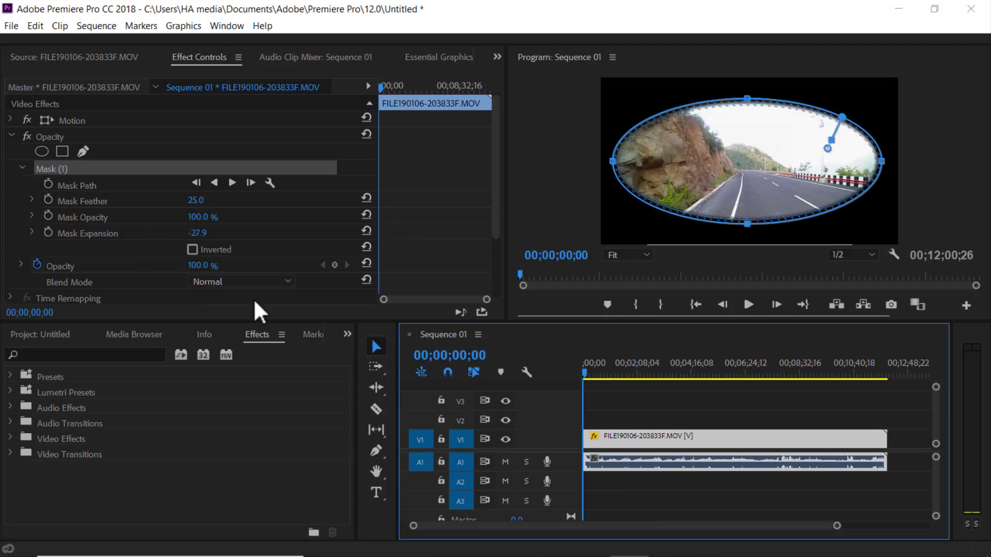
right_click(639, 441)
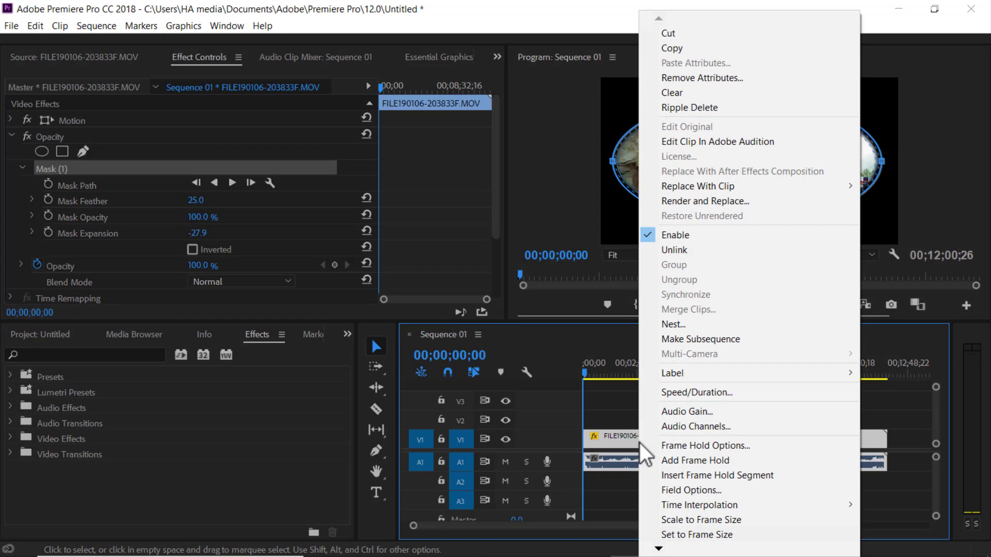
click(632, 439)
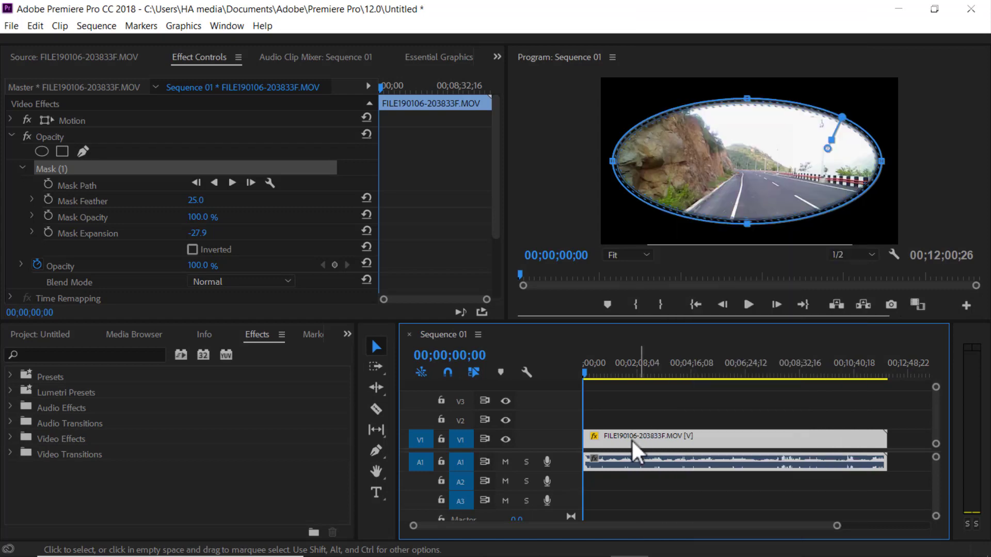
click(11, 135)
click(11, 135)
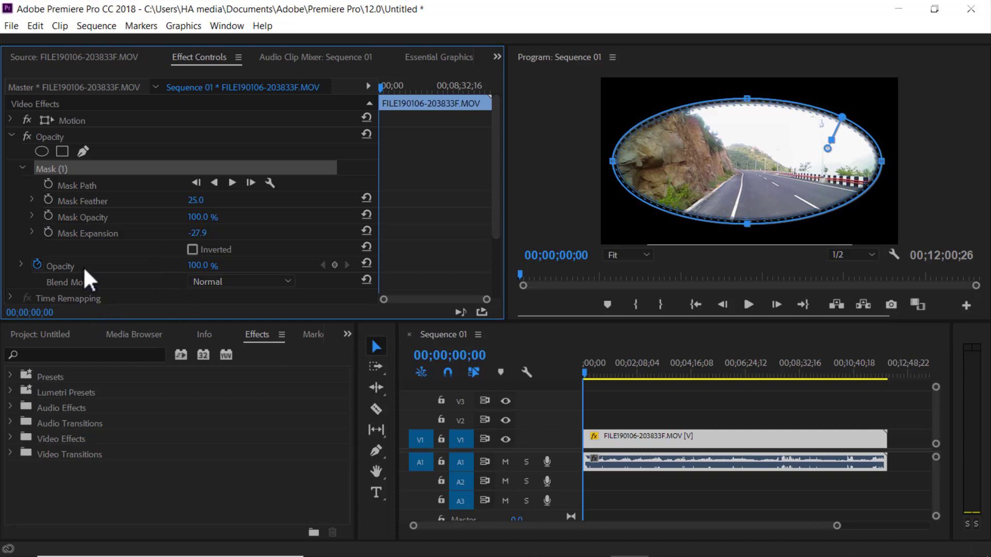
click(12, 136)
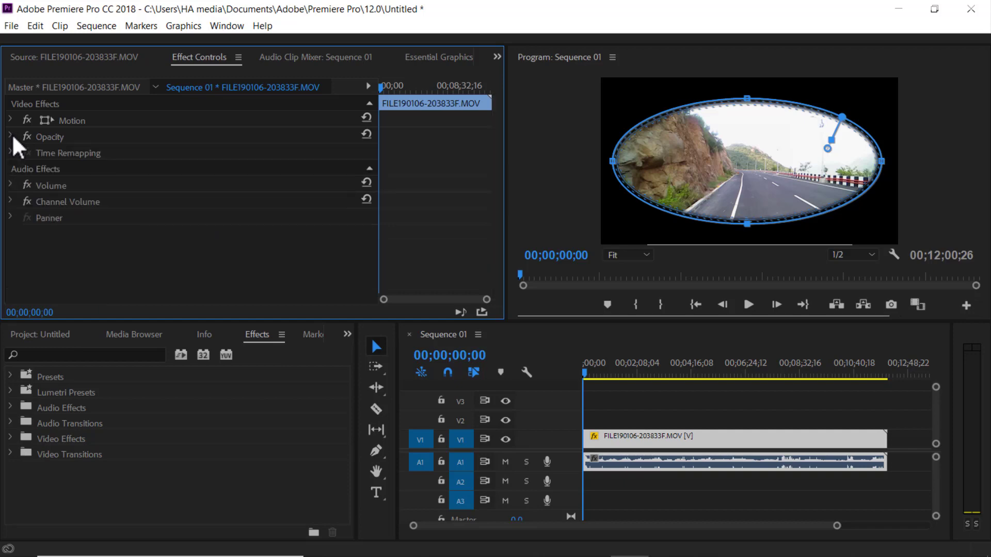
click(11, 136)
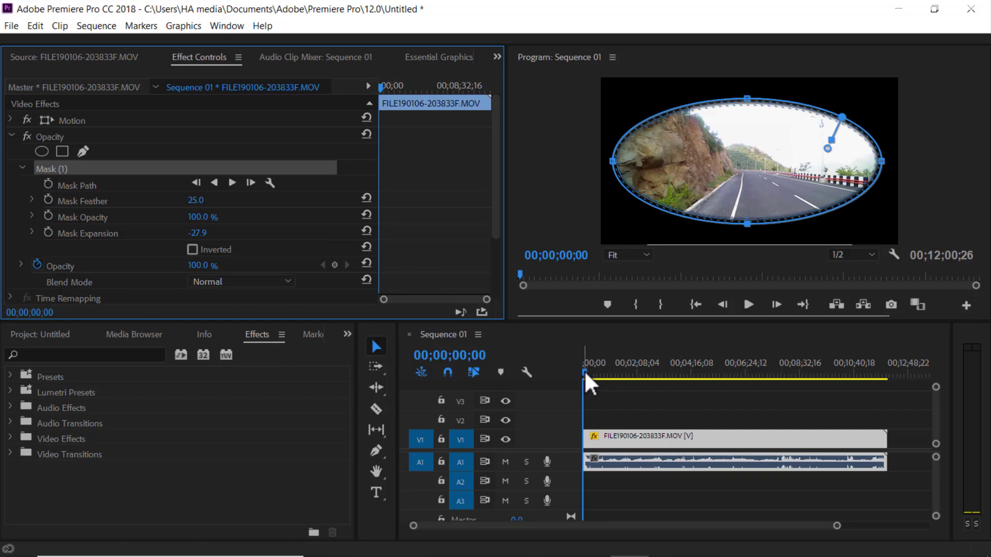
drag(584, 370, 559, 406)
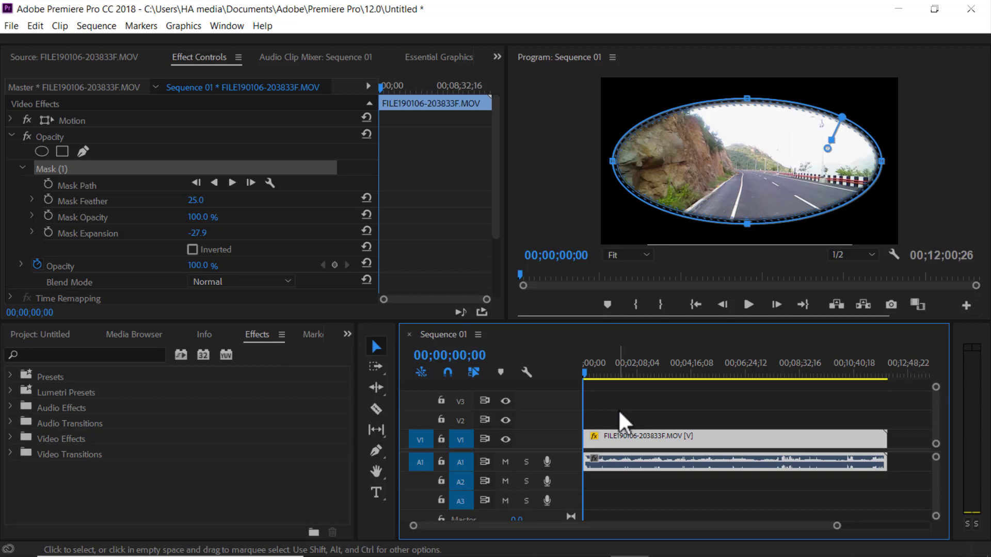
click(663, 404)
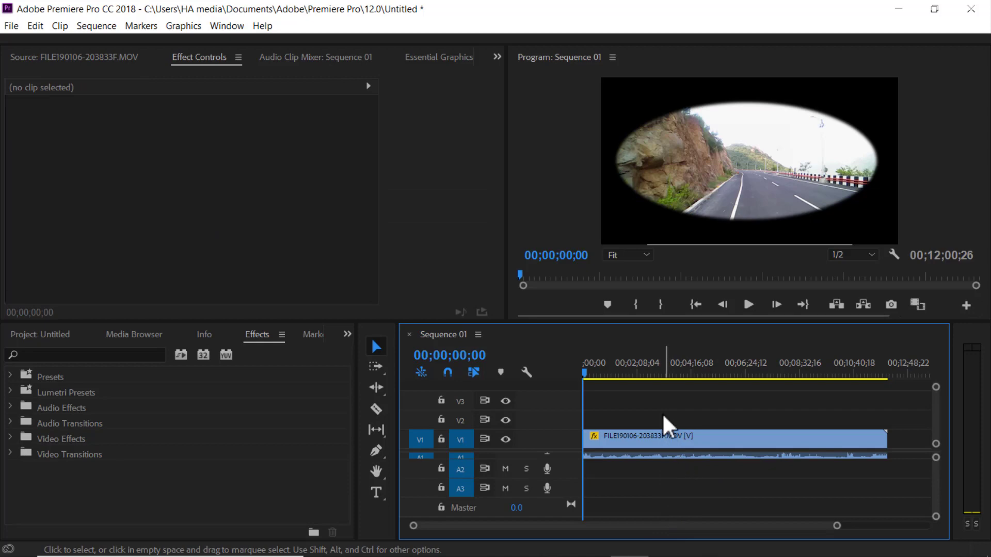
click(665, 438)
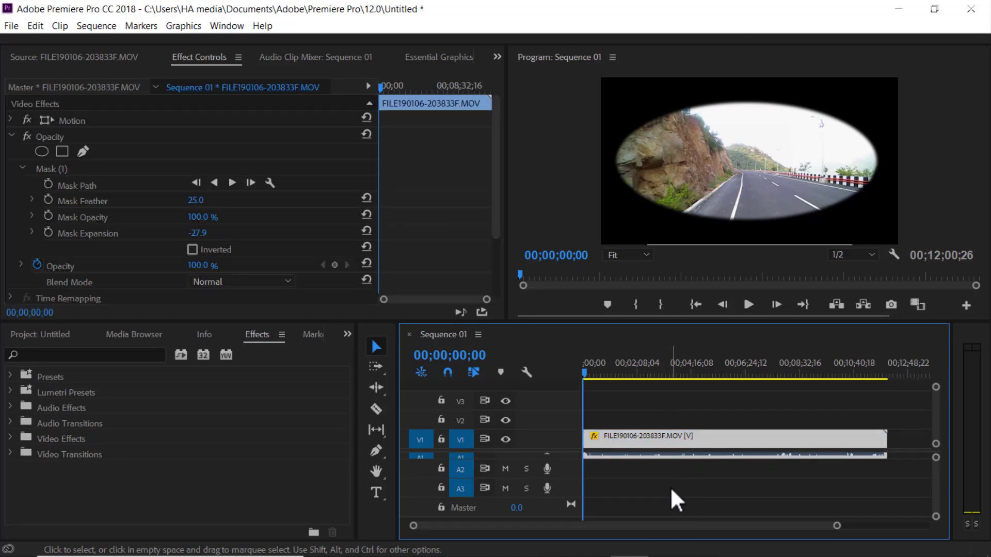
key(Delete)
click(13, 333)
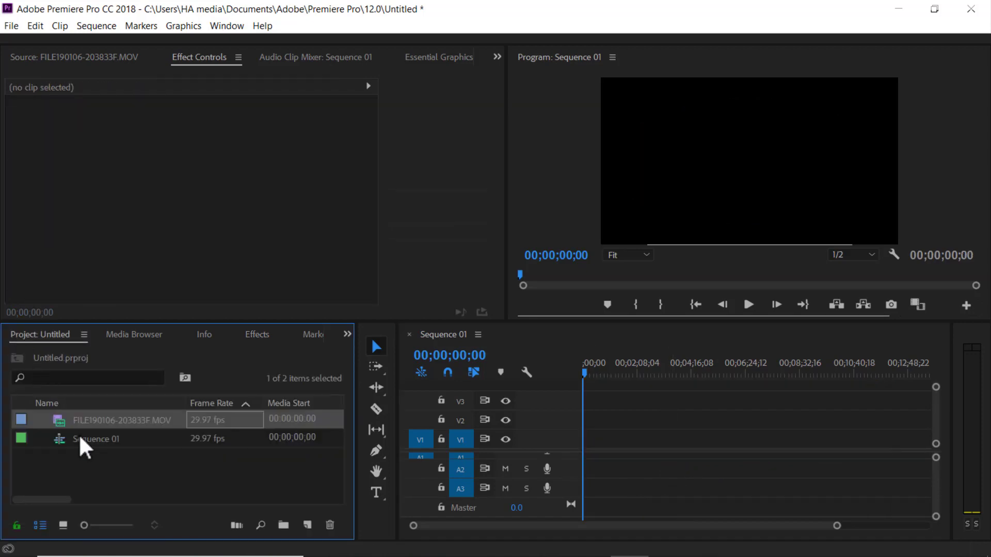
drag(95, 419, 547, 467)
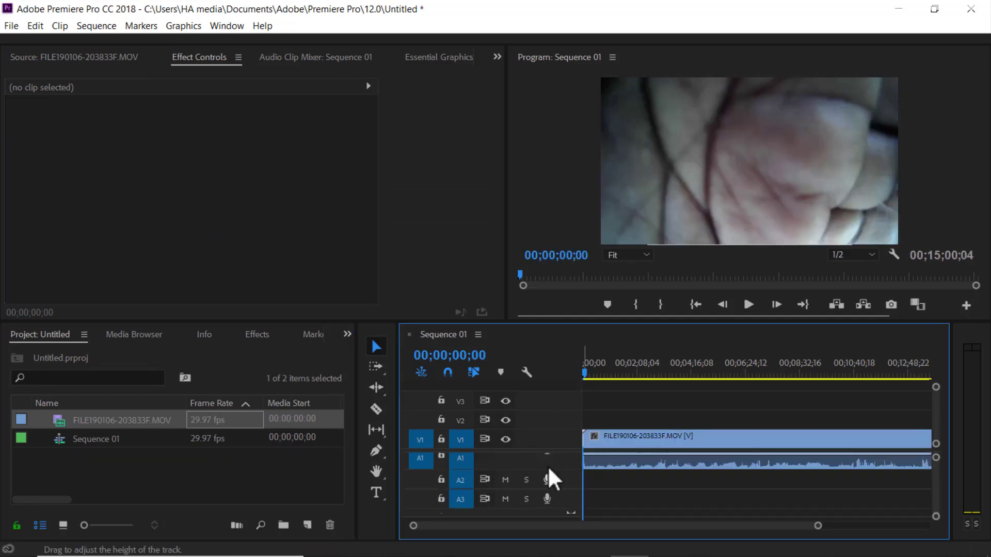
Split the clip at 00;01;18;19, delete its opening segment and move the remaining footage to the start of the sequence
click(677, 433)
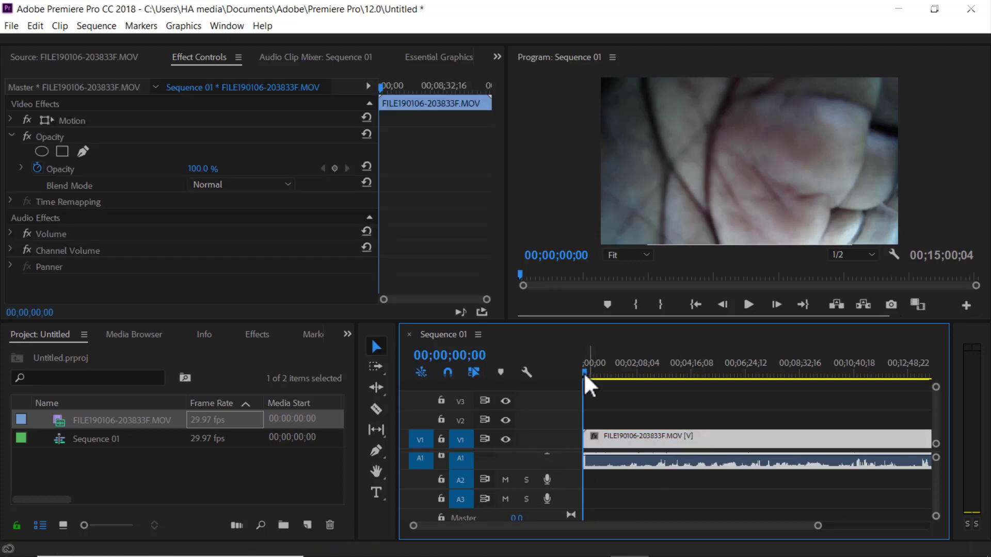
drag(584, 373, 615, 370)
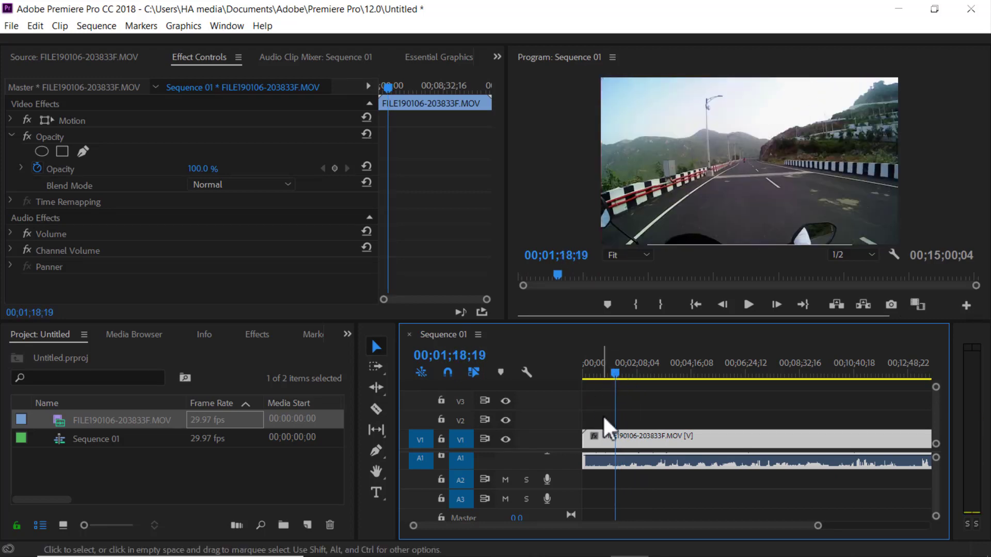
key(ctrl+k)
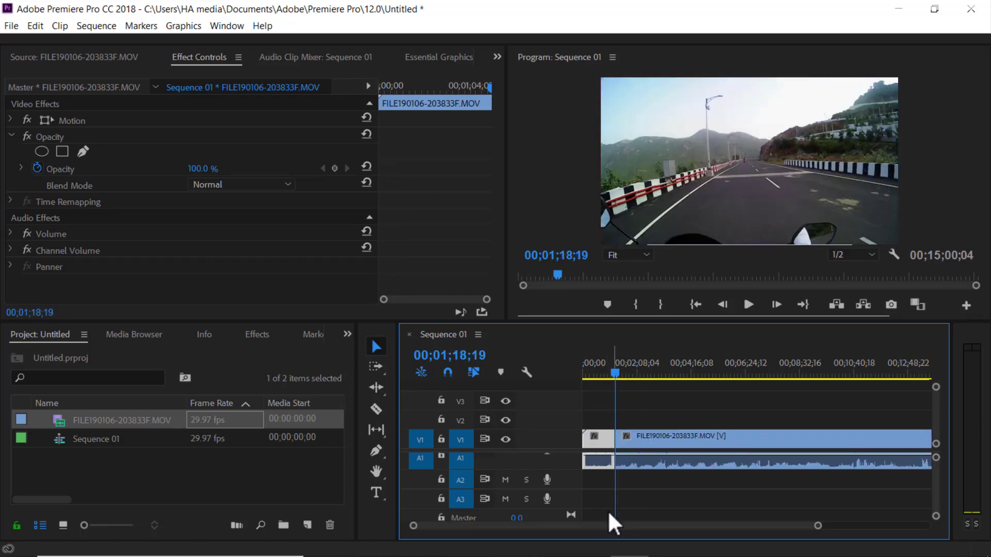
key(Delete)
mouse_move(602, 436)
mouse_down()
mouse_move(655, 475)
mouse_move(635, 448)
mouse_move(617, 448)
mouse_up()
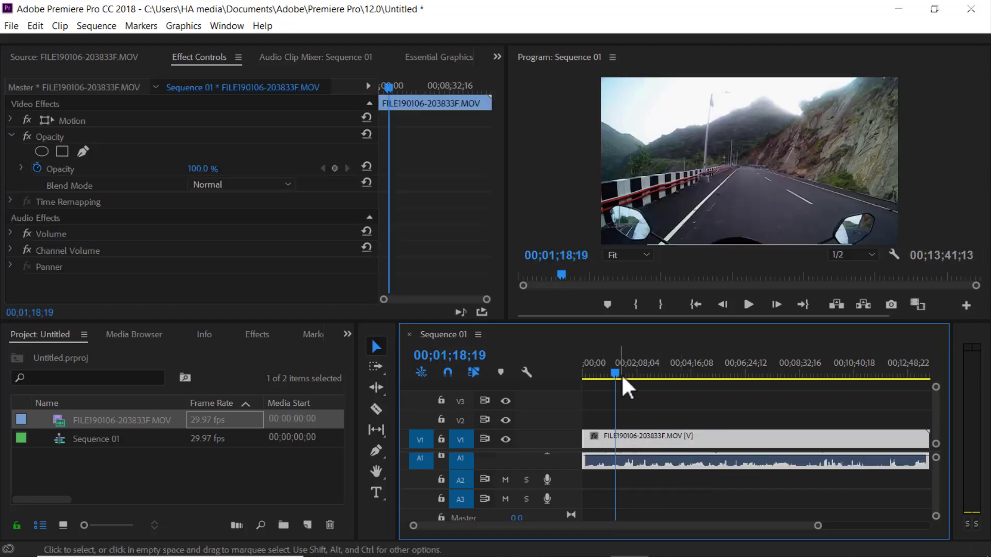
Add an ellipse opacity mask to the clip at the sequence start, widen it on both sides, and set its feather to 65.0
drag(615, 370, 657, 366)
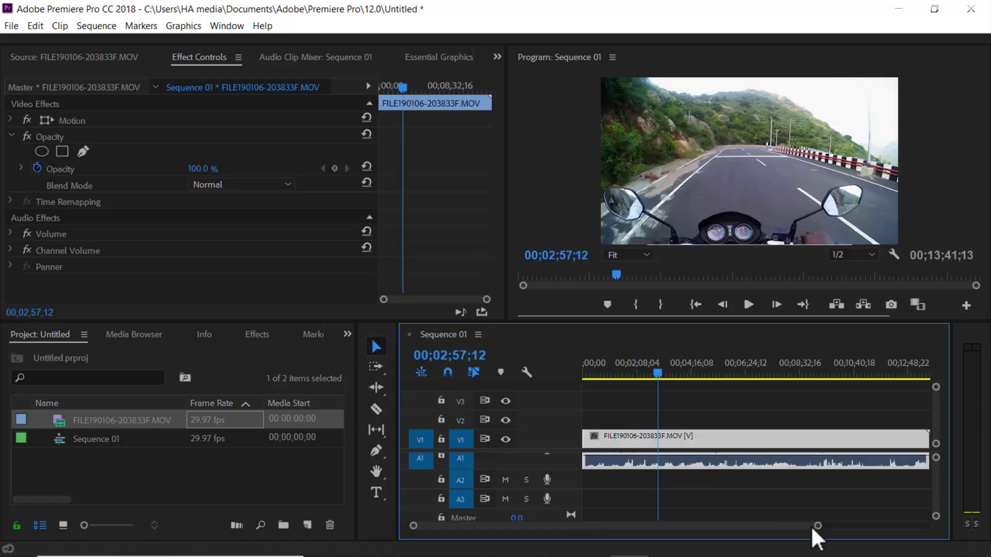
drag(812, 526, 848, 526)
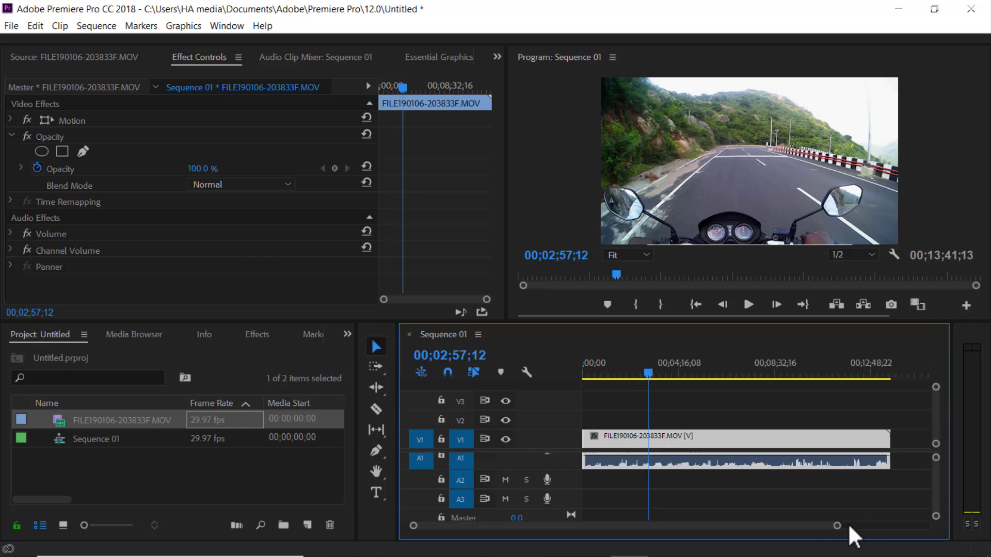
drag(648, 371, 572, 407)
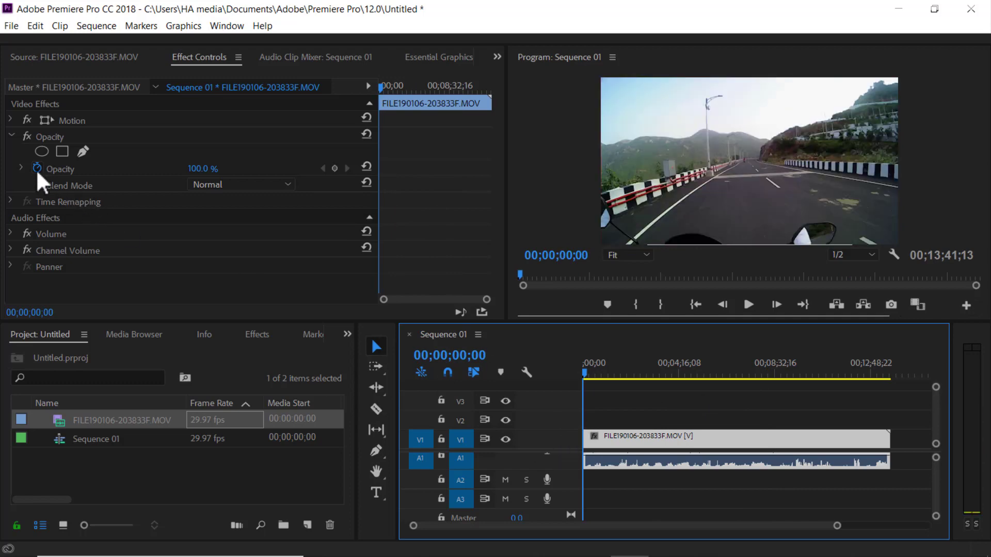
click(40, 151)
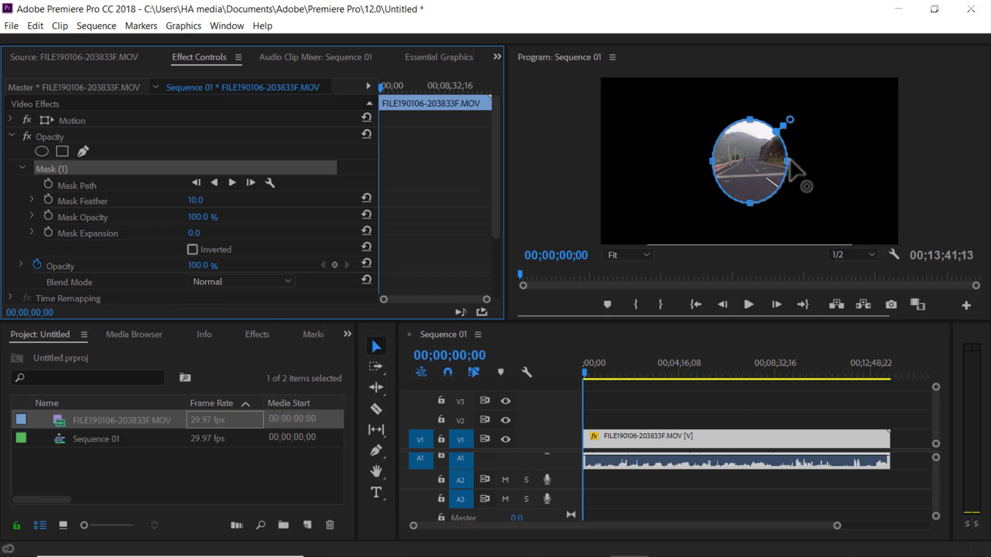
drag(786, 161, 814, 162)
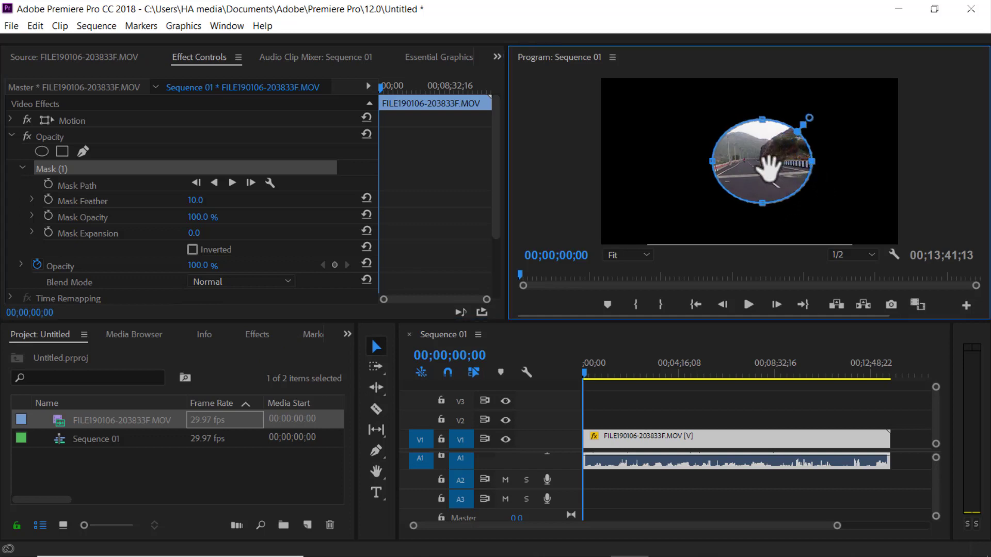
drag(715, 164, 684, 162)
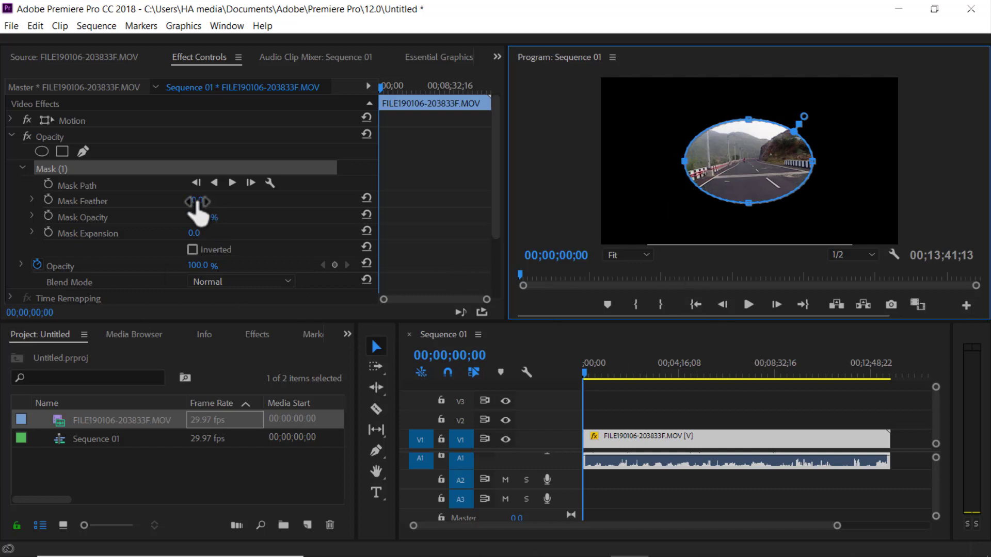
drag(195, 201, 223, 201)
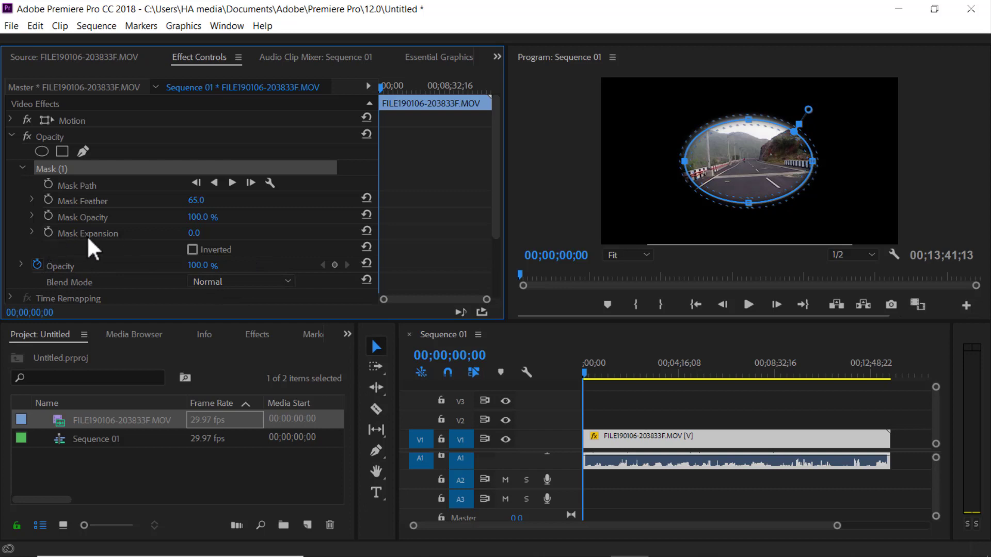
Keyframe the mask expansion at 0.0 at the sequence start, 76.0 at 00;01;13;04 and 218.0 at 00;01;46;26
click(48, 232)
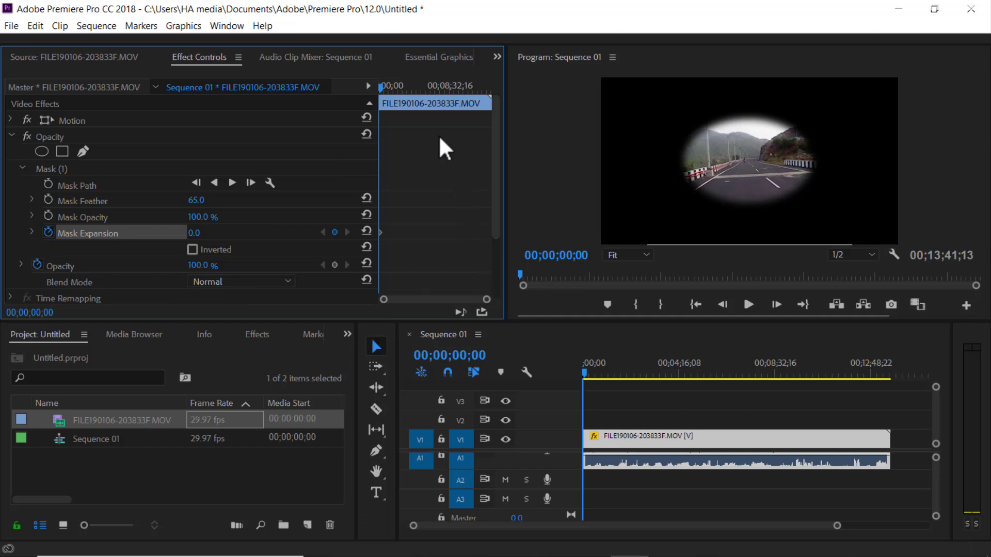
drag(380, 88, 390, 85)
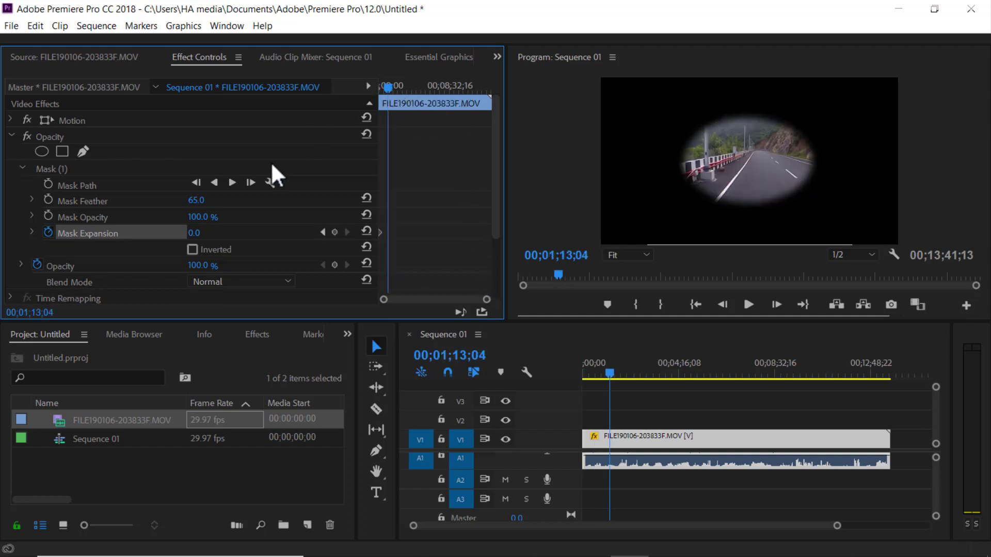
drag(209, 236, 247, 237)
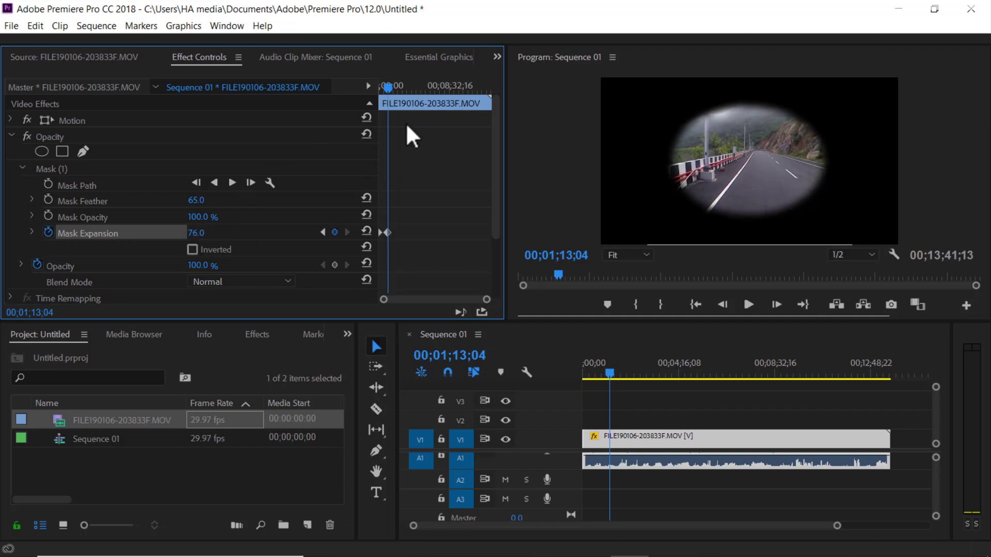
drag(389, 87, 395, 88)
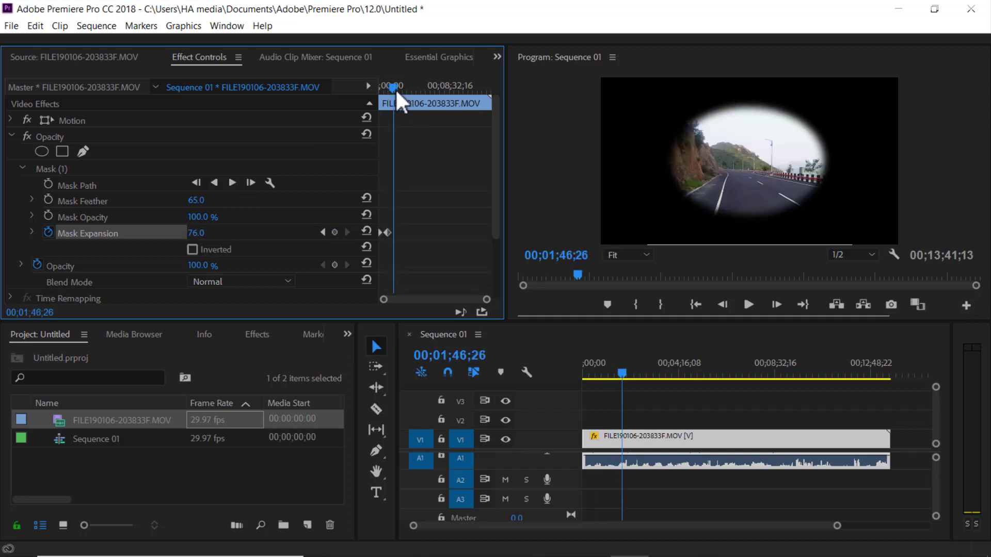
drag(202, 238, 272, 238)
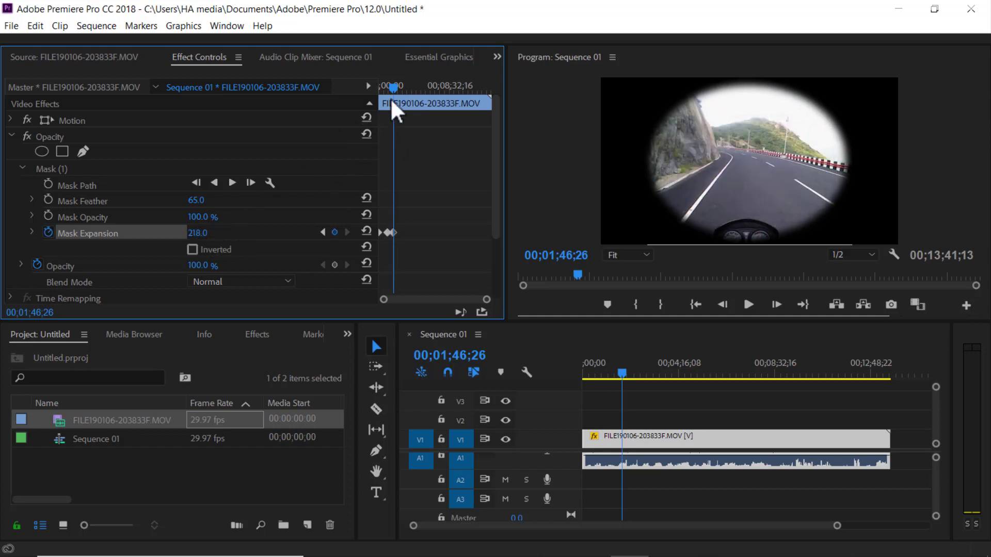
Add mask expansion keyframes of 256.0 at 00;02;26;08 and the default 0.0 at 00;03;11;09
mouse_move(392, 85)
mouse_down()
mouse_move(406, 87)
mouse_move(396, 86)
mouse_move(398, 97)
mouse_up()
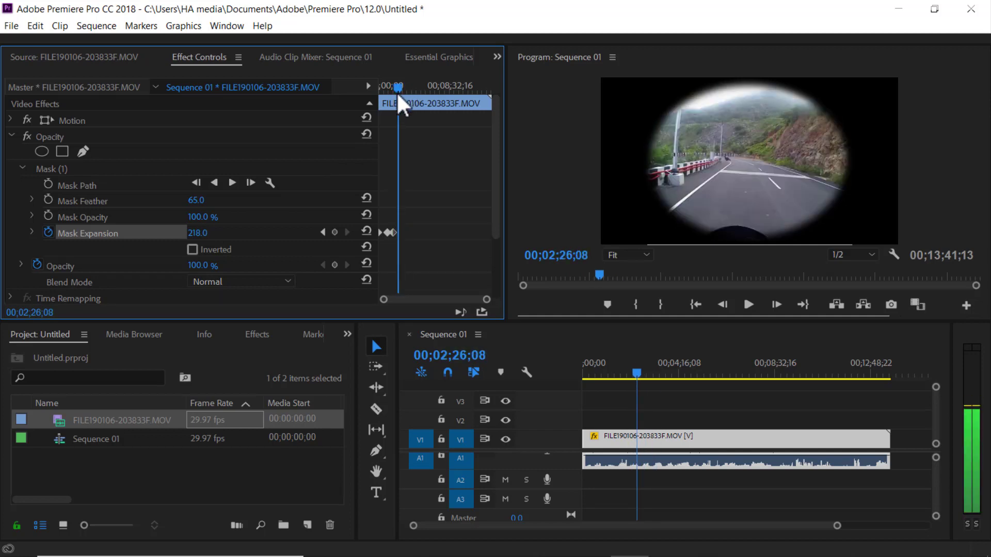
drag(197, 234, 217, 234)
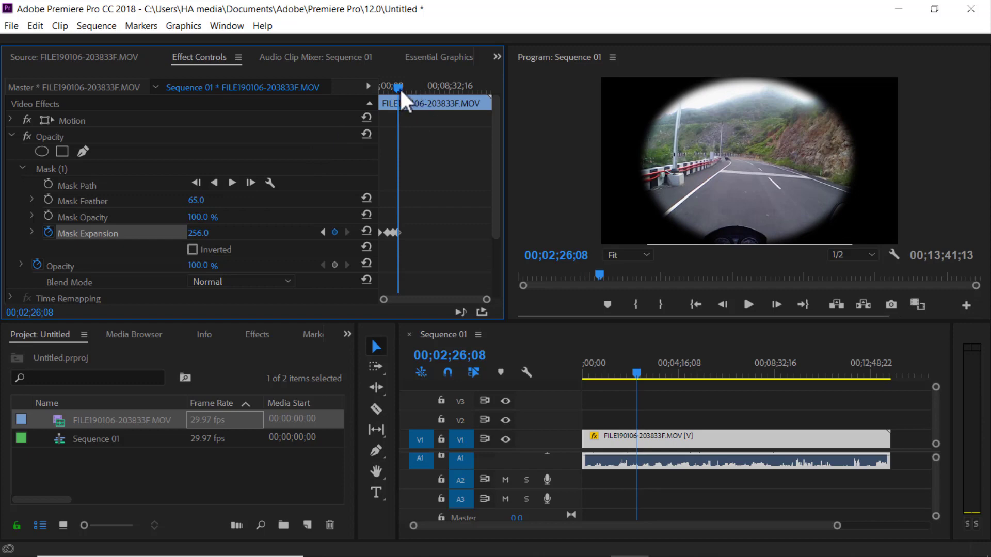
drag(399, 88, 407, 88)
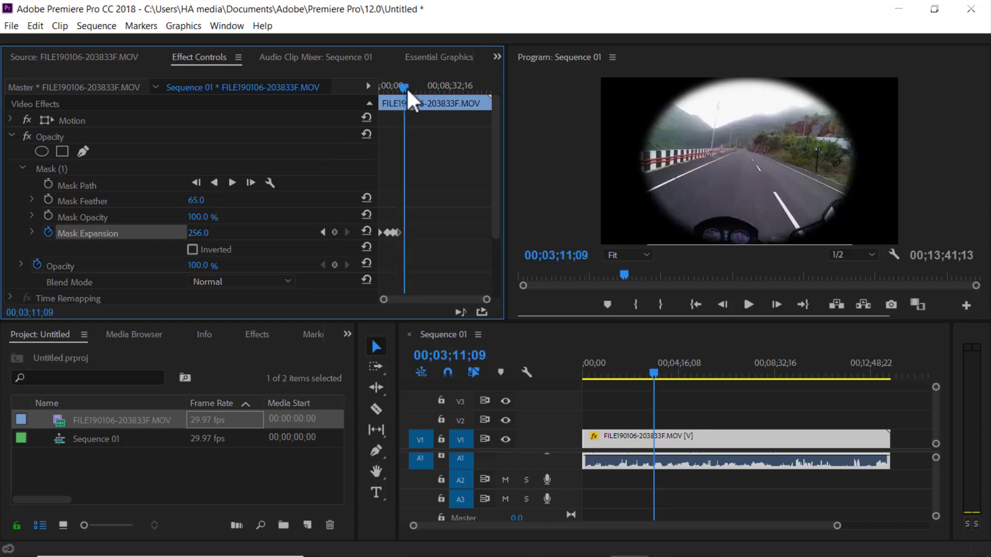
click(368, 232)
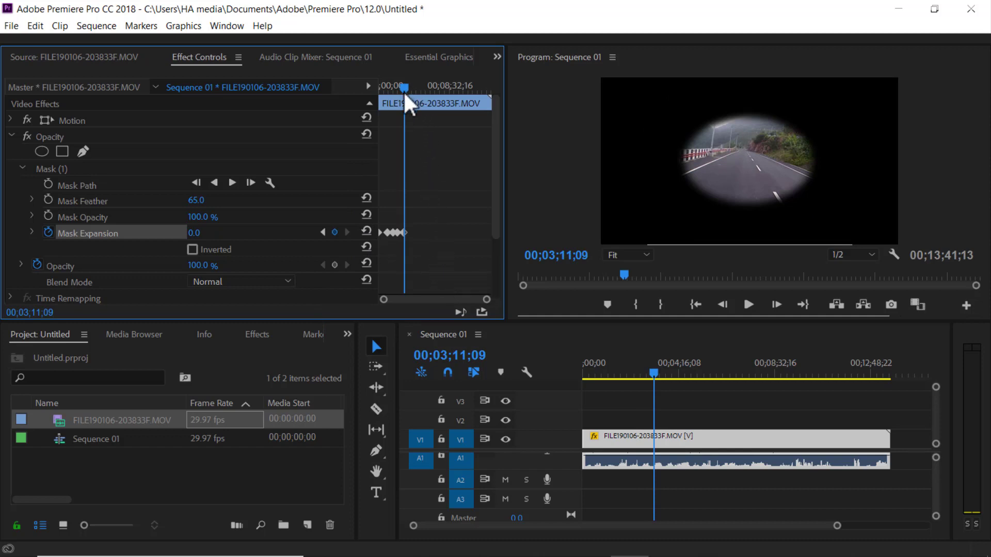
Shrink the mask with expansion keyframes of -63.0 at 00;03;45;01, -167.0 at 00;04;30;02 and -278.0 at 00;05;15;03
drag(403, 89, 409, 92)
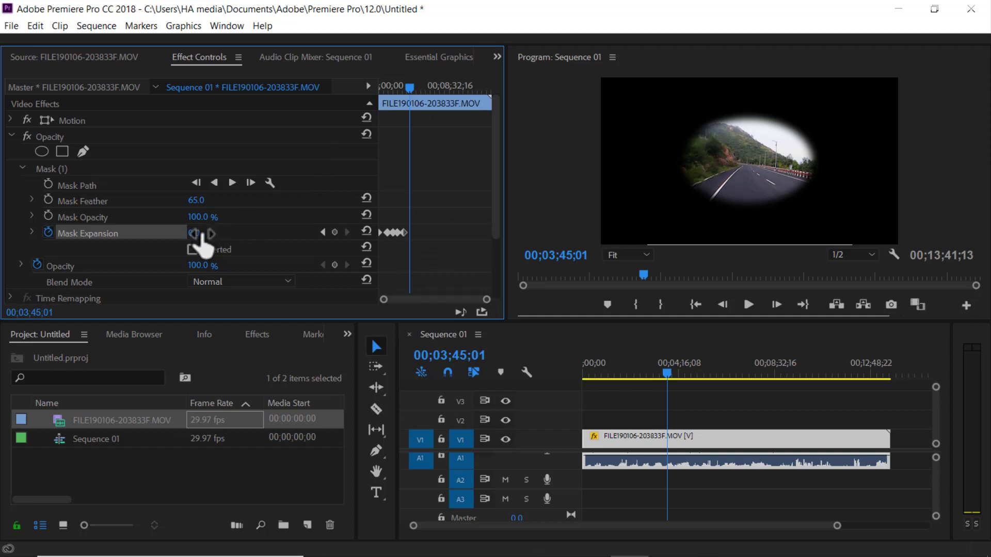
drag(198, 233, 165, 233)
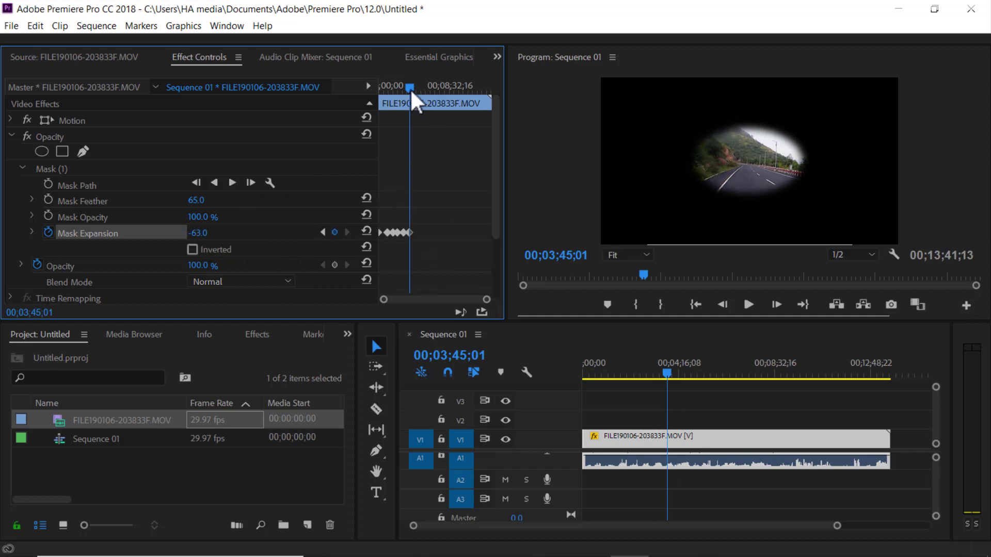
drag(410, 89, 416, 88)
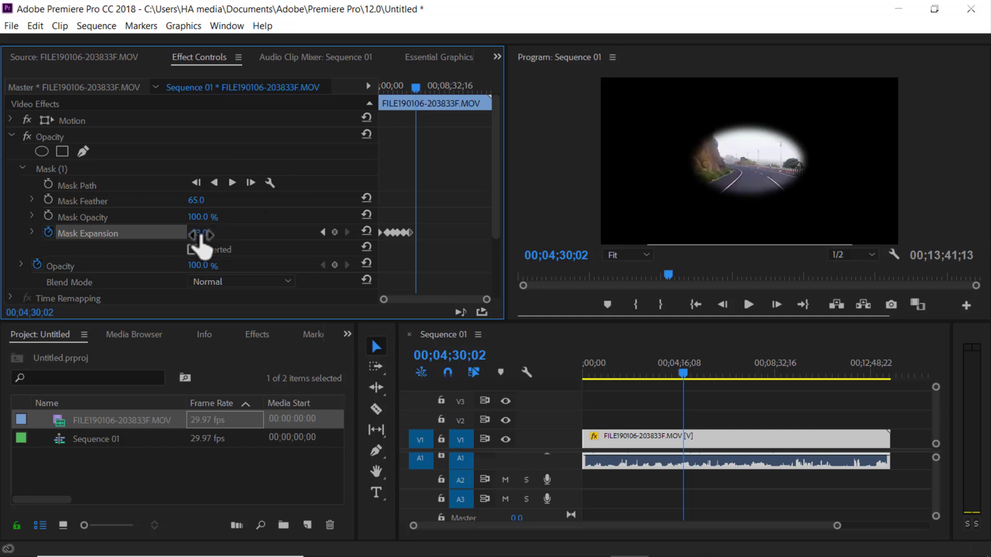
drag(200, 235, 148, 235)
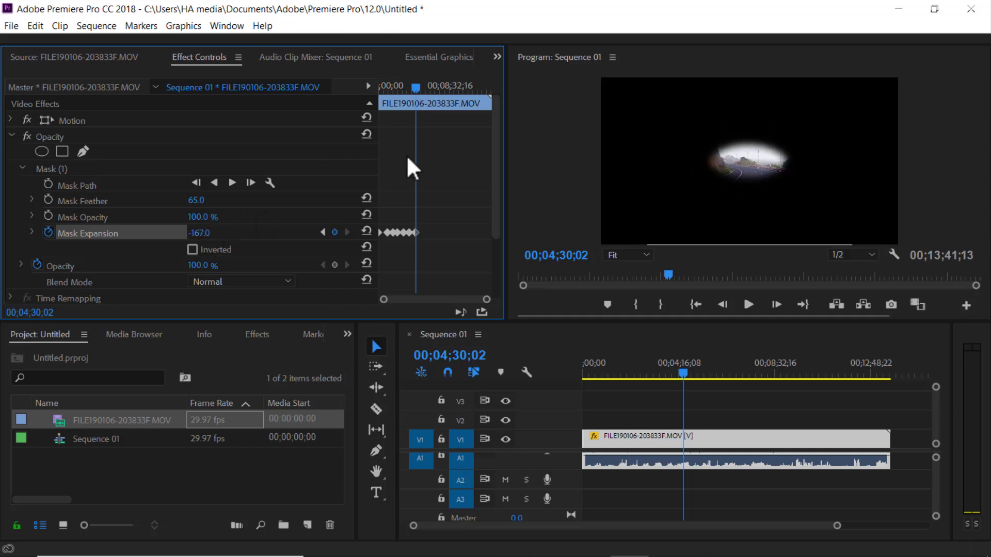
drag(416, 87, 421, 88)
drag(209, 235, 155, 235)
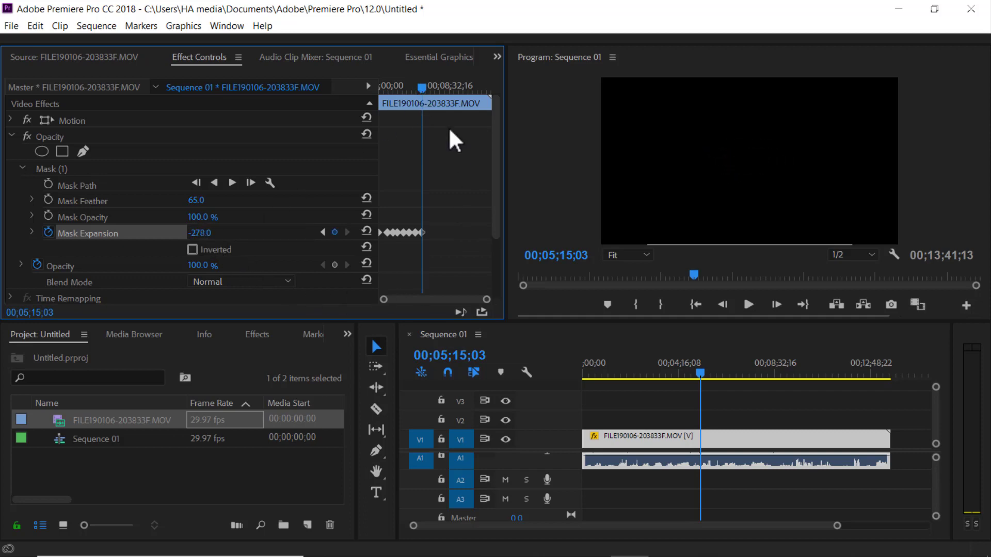
Reset the mask expansion to 0.0 with a keyframe at 00;05;54;13
drag(425, 88, 410, 88)
drag(431, 91, 430, 91)
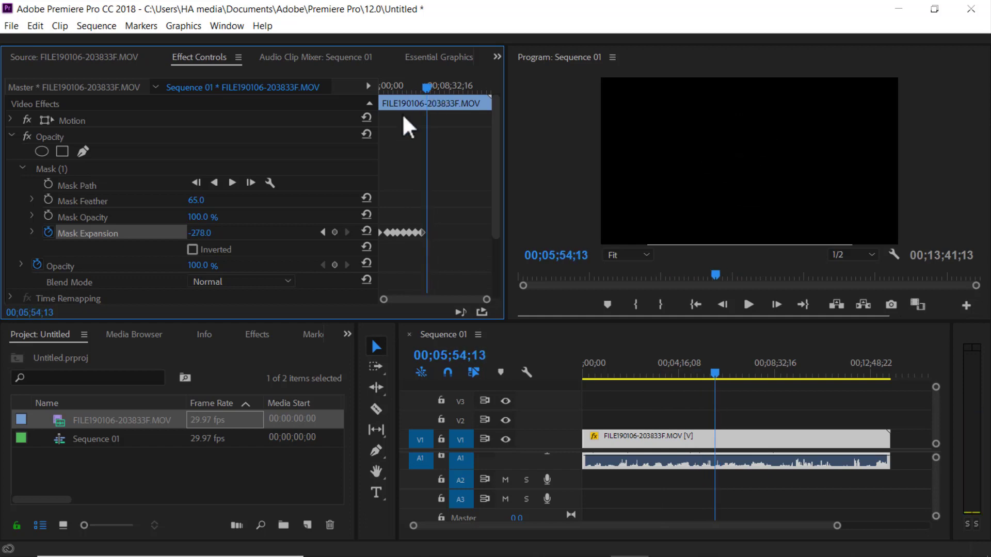
click(366, 230)
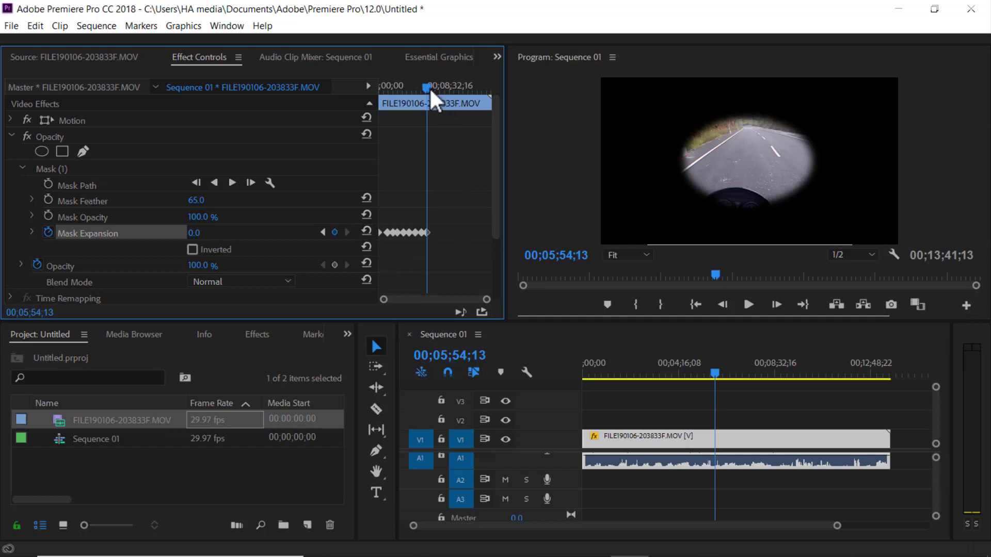
Play the animated mask from the sequence start for about 41 seconds
drag(429, 87, 336, 98)
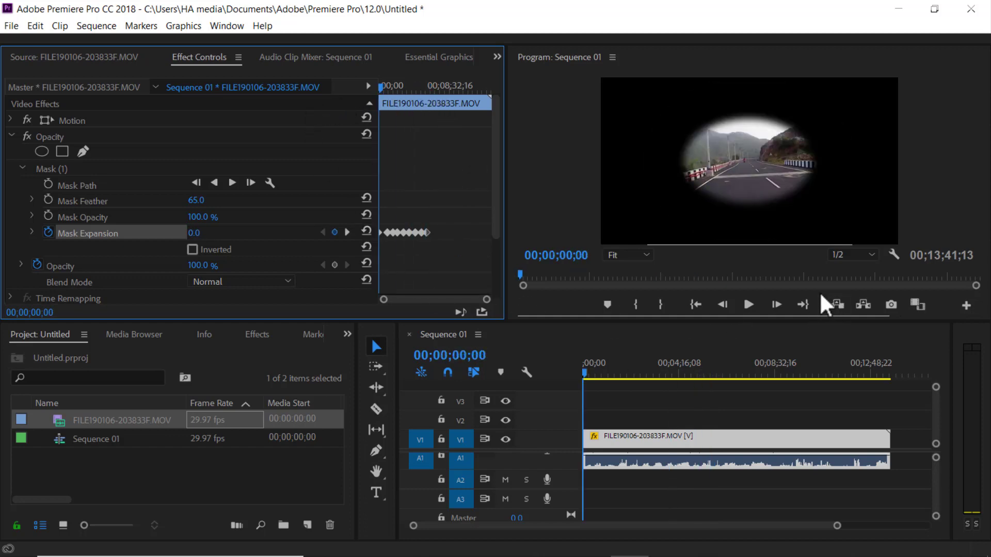
key(space)
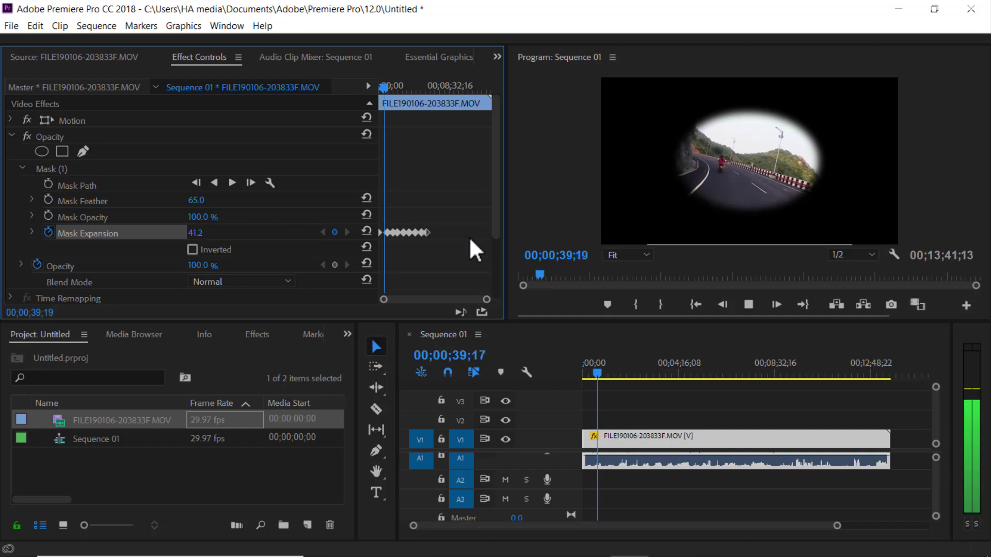
key(space)
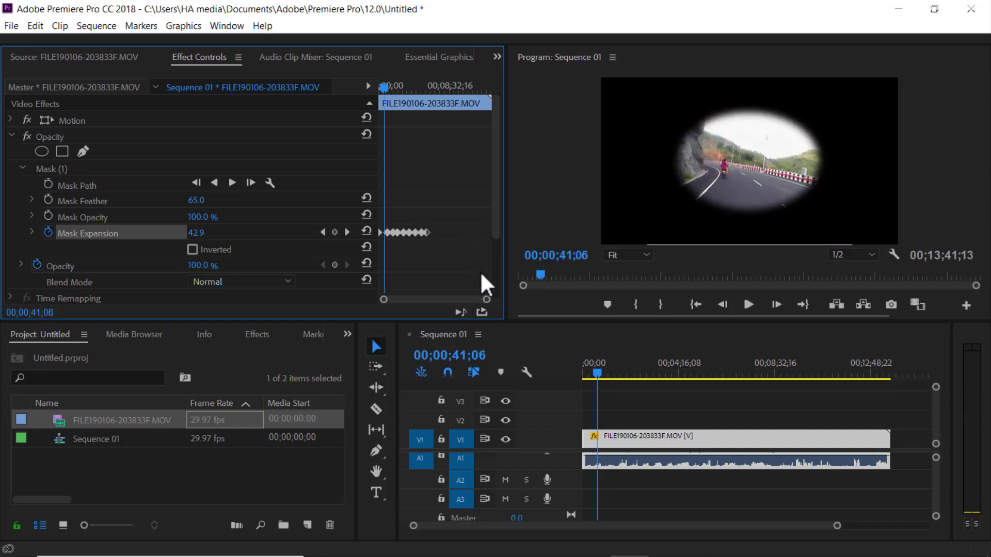
Delete all the mask expansion keyframes
drag(419, 237, 369, 255)
key(Delete)
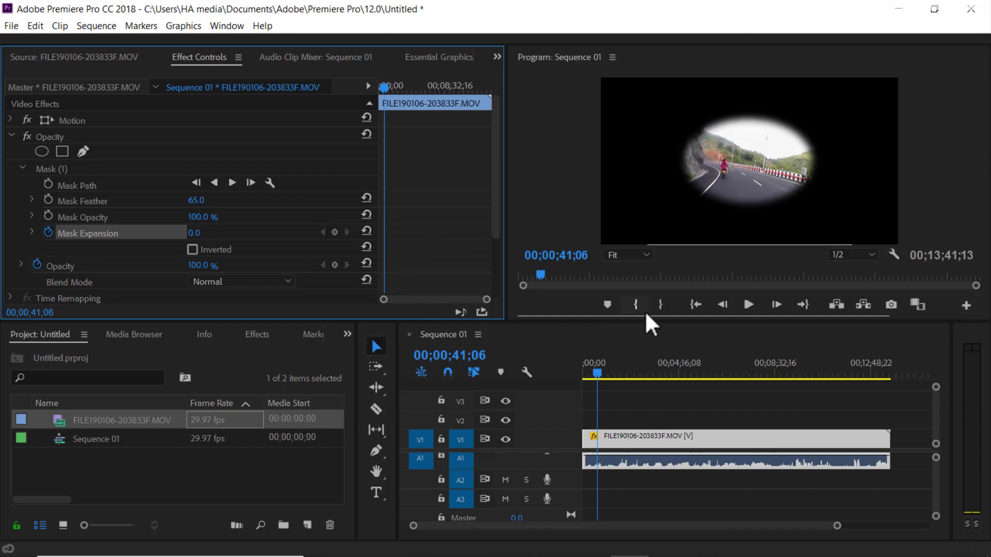
drag(597, 373, 579, 372)
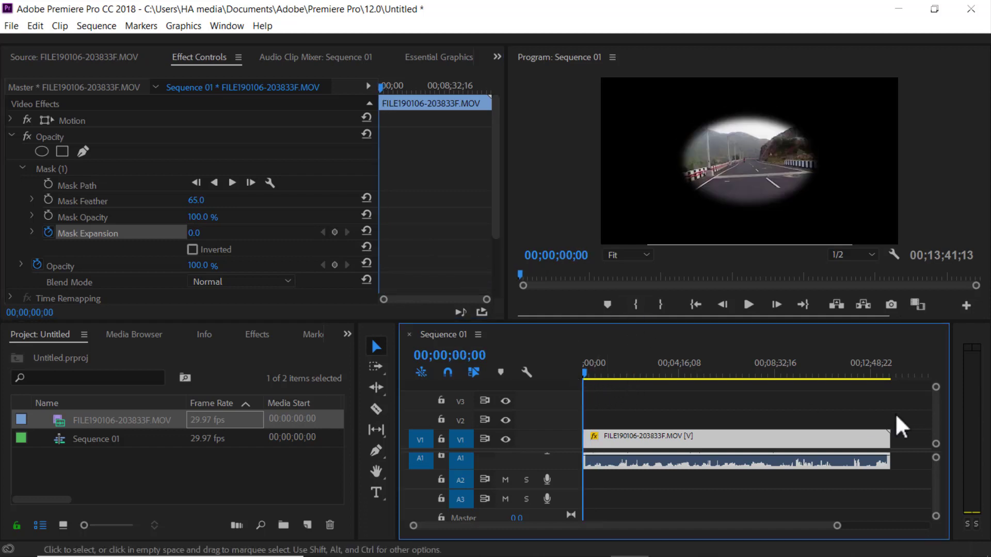
drag(896, 416, 769, 485)
key(Delete)
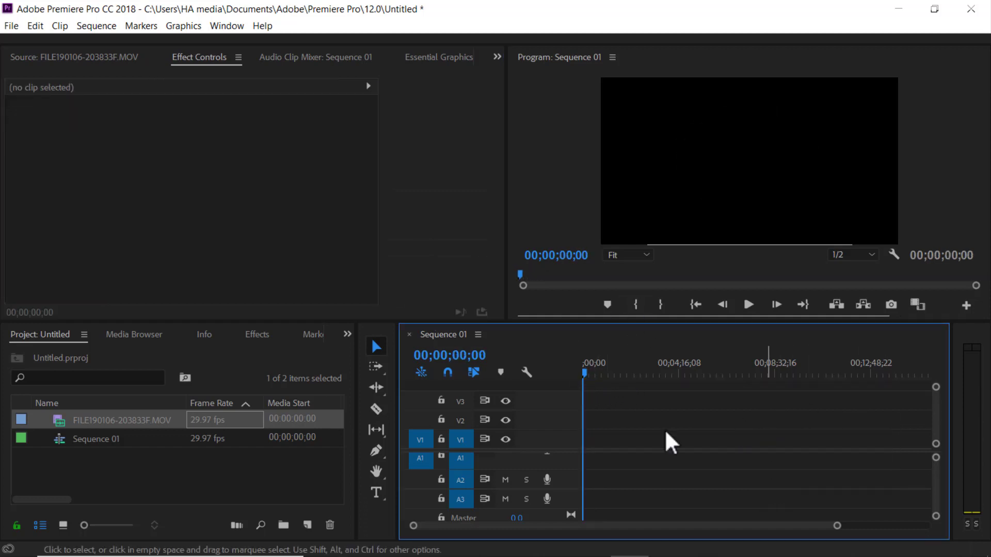
drag(115, 416, 574, 461)
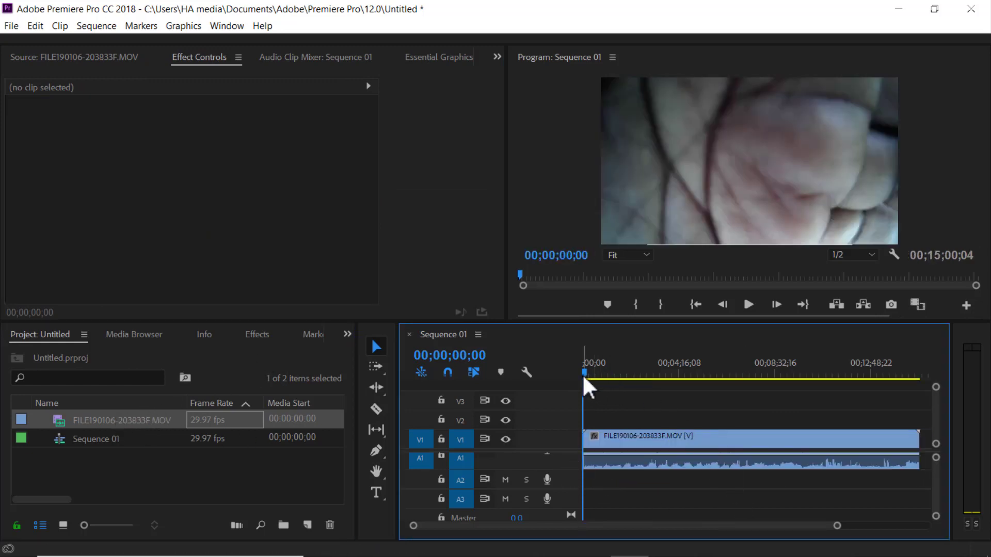
Split the clip on V1 at 00;02;12;02 and delete the part before the cut
drag(584, 377, 634, 373)
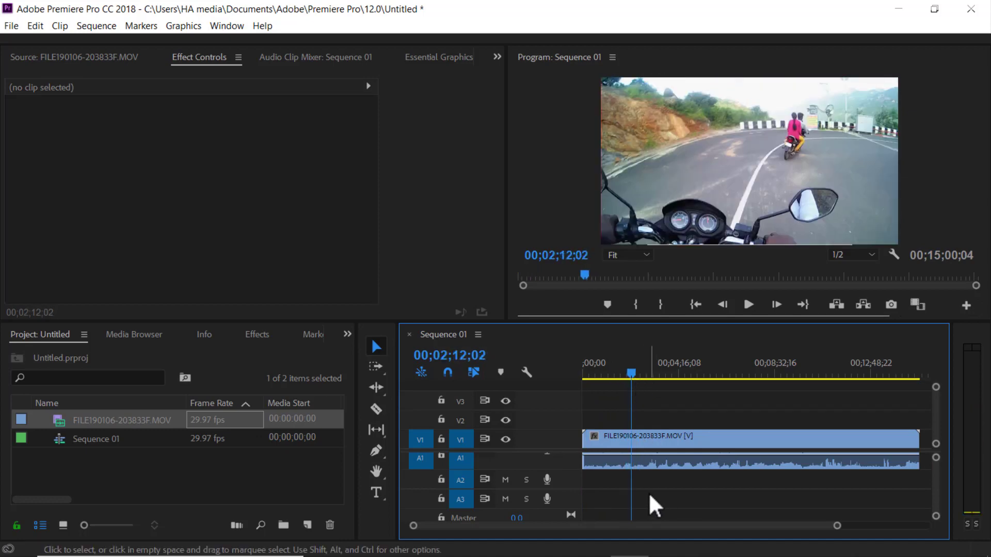
key(ctrl+k)
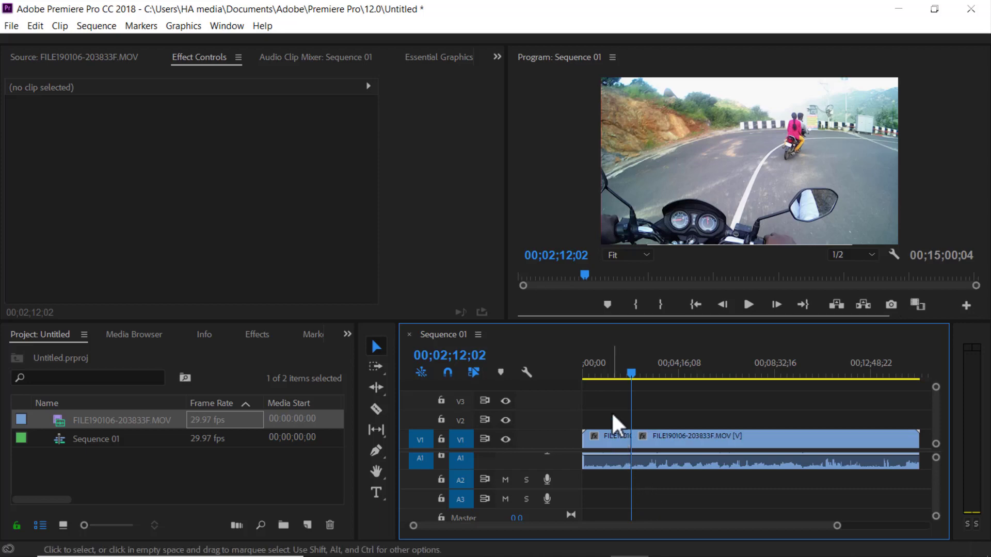
drag(611, 411, 609, 509)
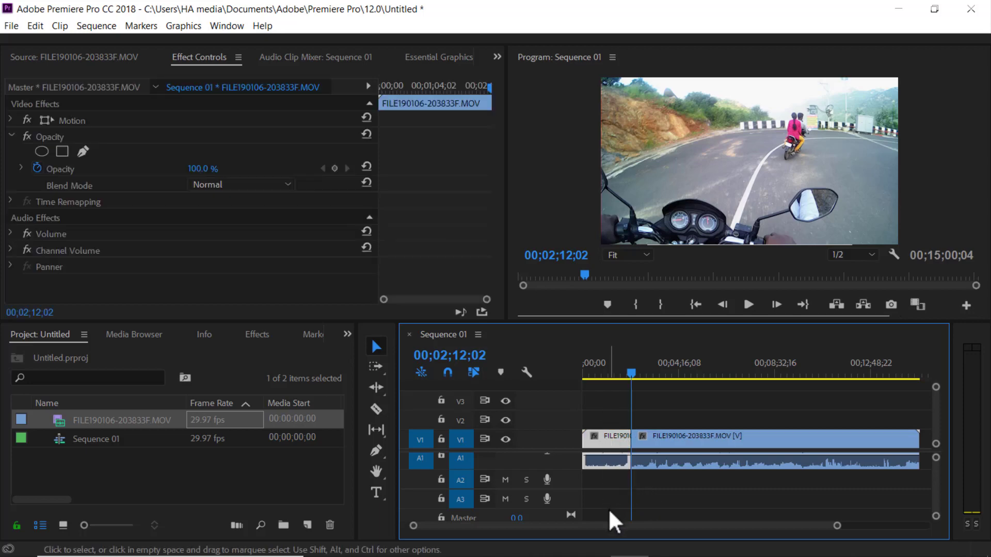
key(Delete)
Split the remaining clip at 00;04;20;01 and delete the part after the cut
drag(635, 374, 682, 376)
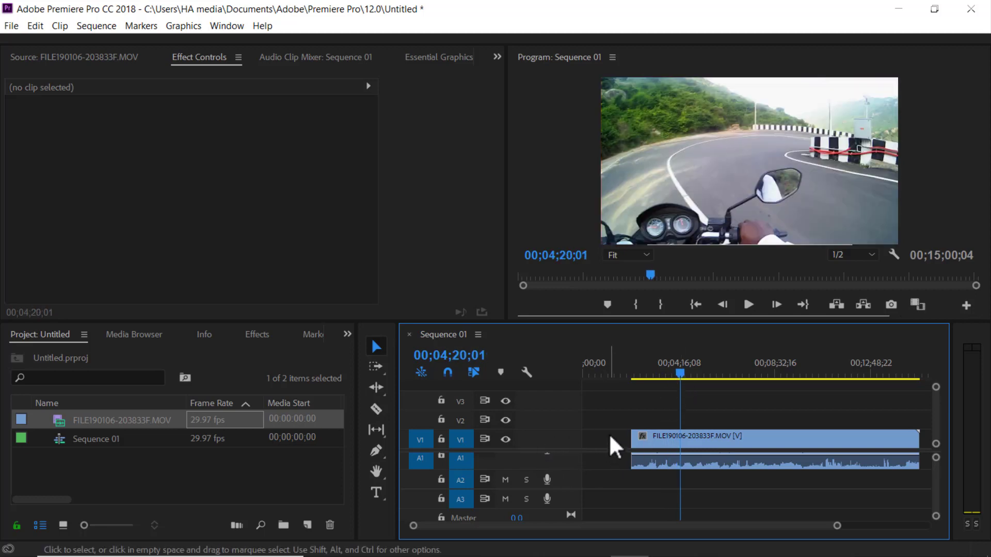
click(651, 438)
key(ctrl+k)
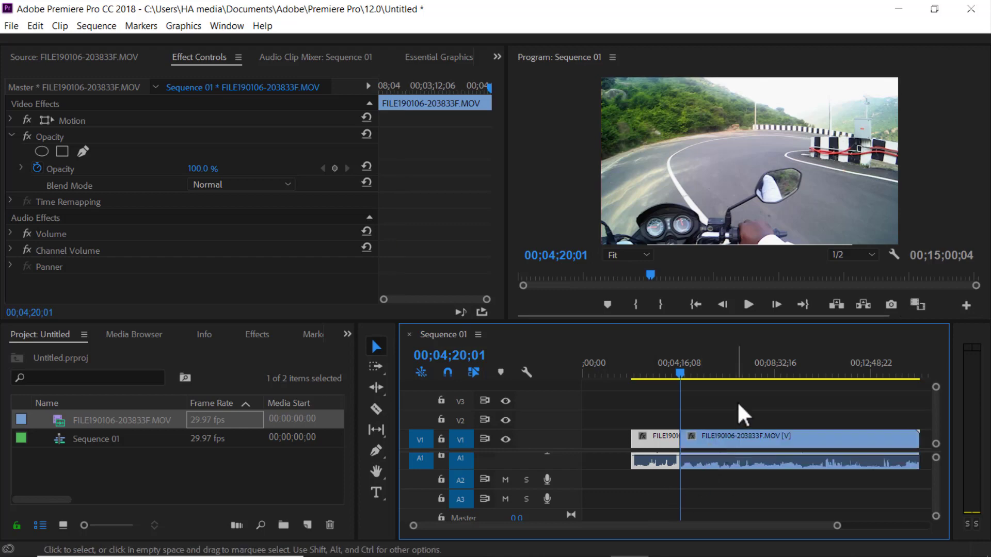
drag(737, 401, 756, 494)
key(Delete)
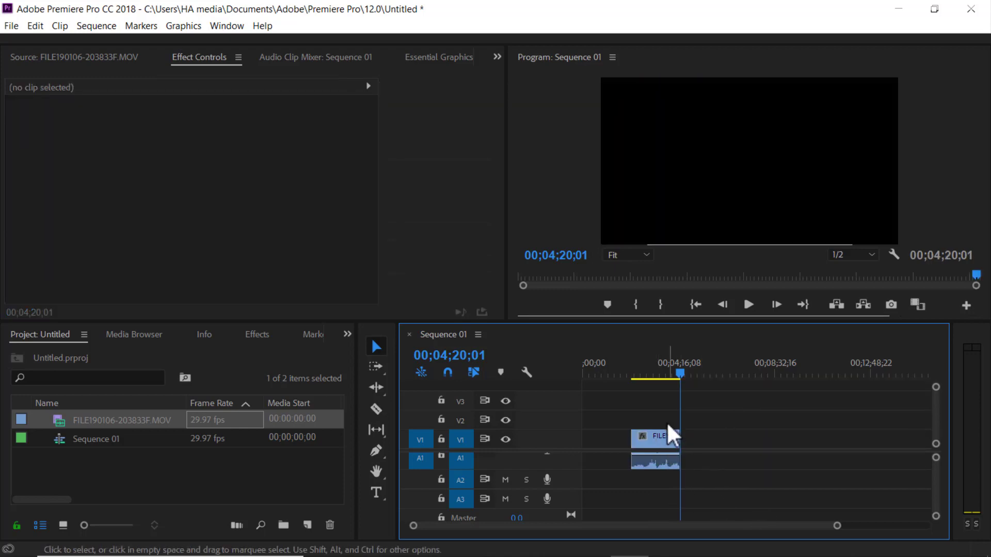
Move the remaining clip to the start of the sequence and play its first two seconds
drag(661, 462, 614, 460)
drag(838, 528, 626, 543)
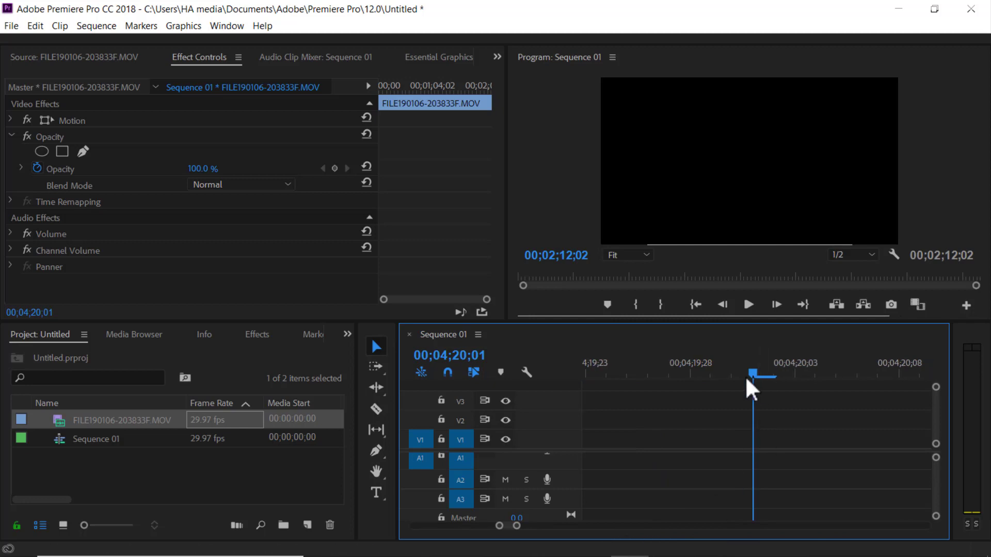
drag(513, 532, 718, 542)
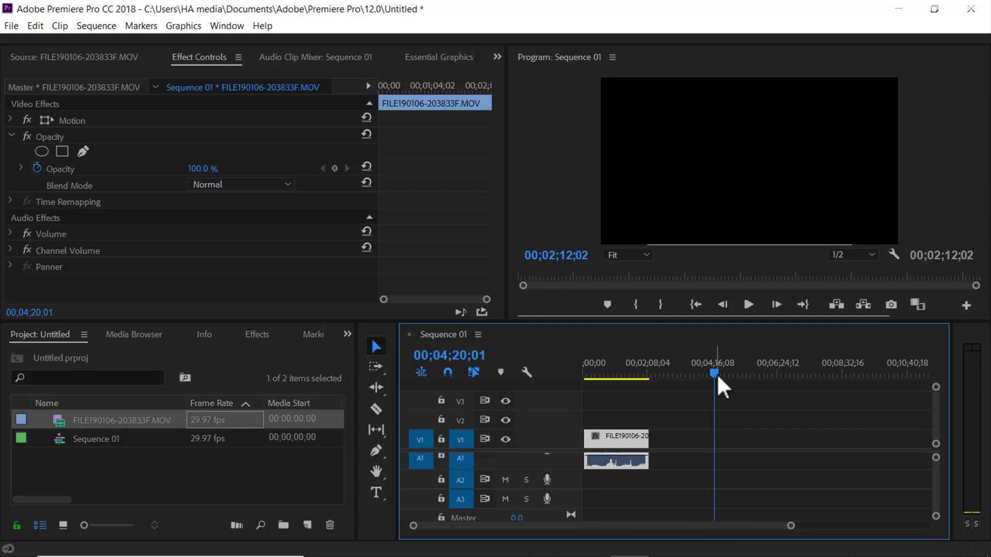
drag(716, 374, 550, 382)
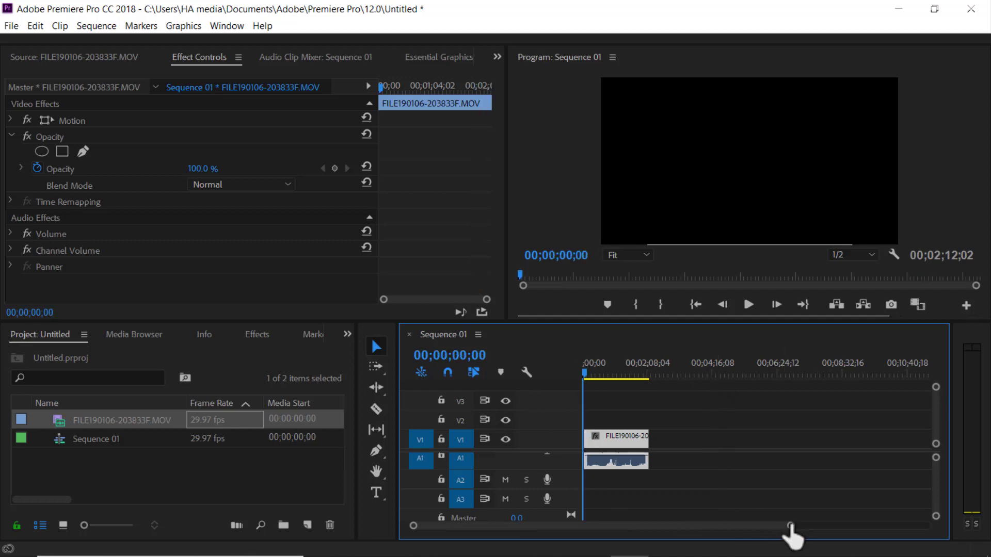
drag(790, 525, 819, 540)
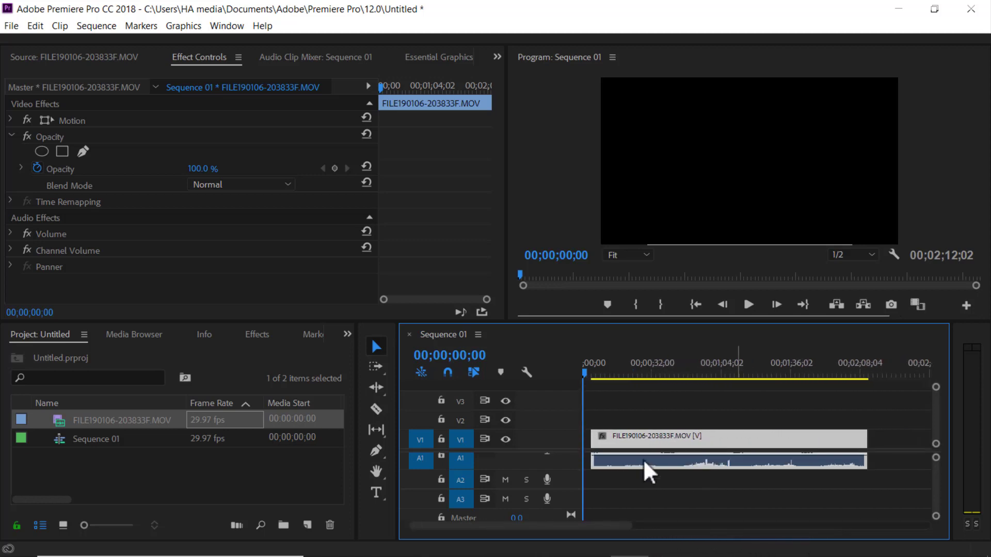
drag(588, 418, 655, 492)
drag(717, 433, 642, 454)
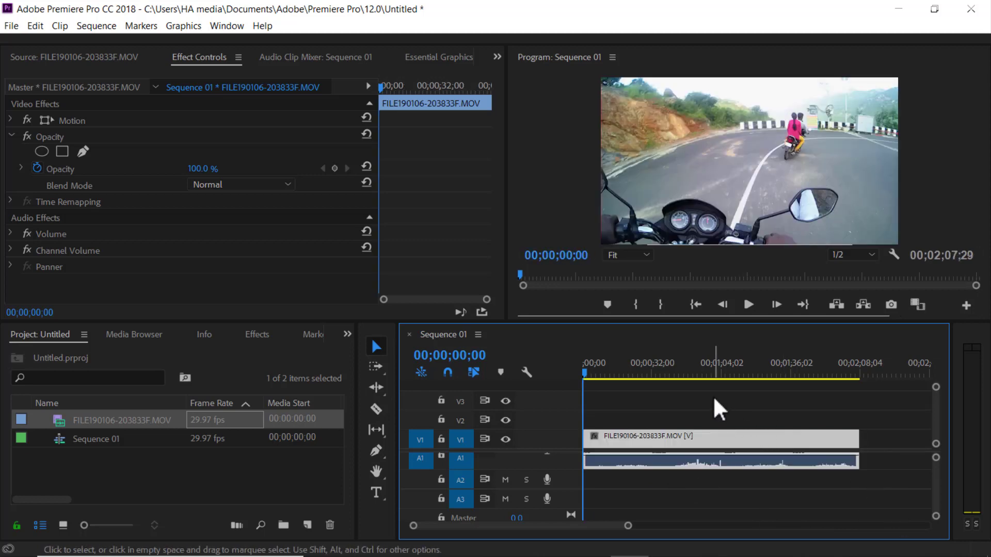
key(space)
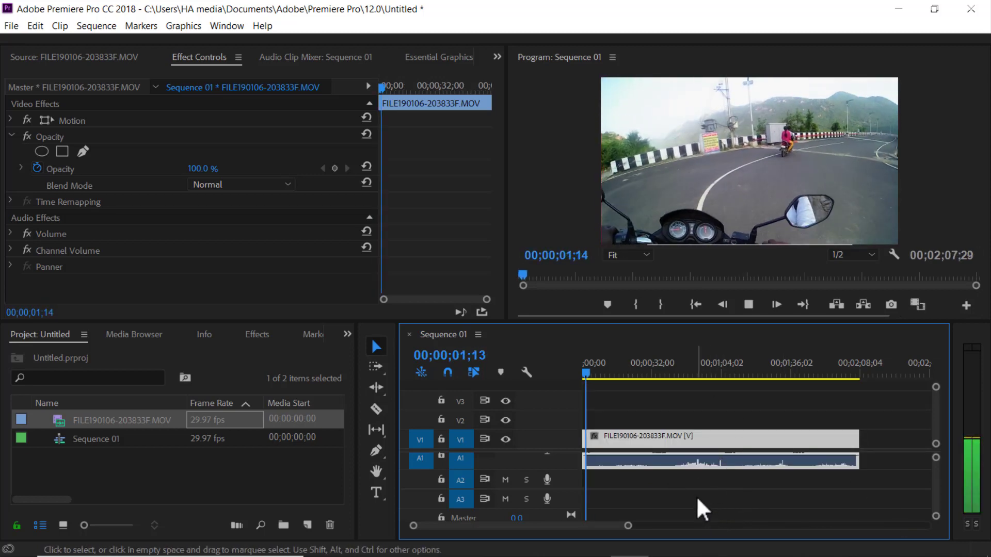
key(space)
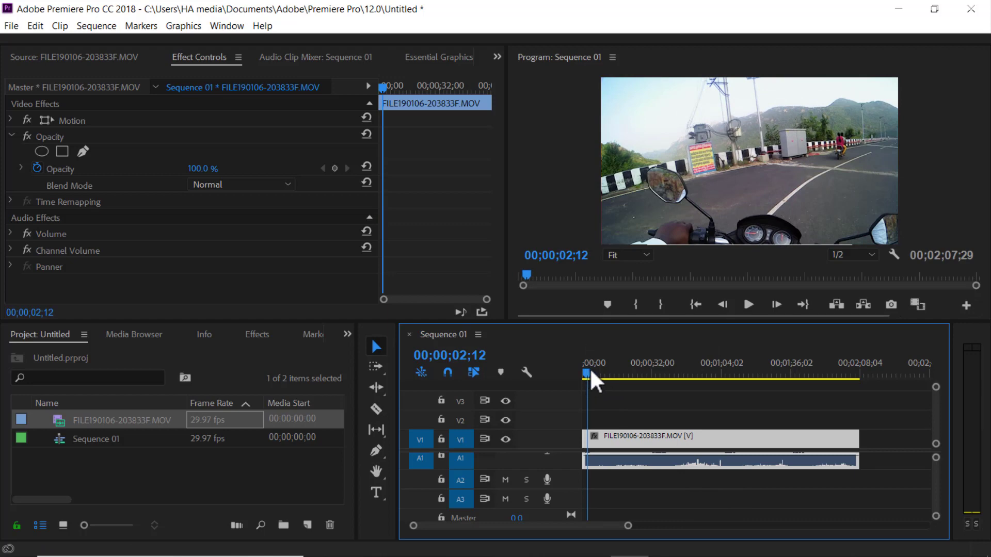
Split the clip at 00;00;33;27 and delete the part after the cut
drag(590, 367, 657, 378)
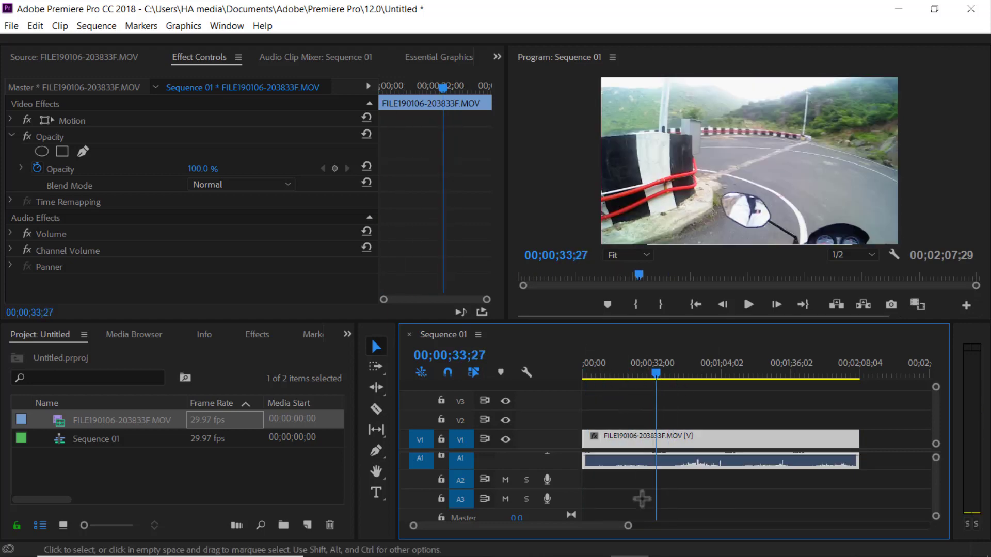
key(ctrl+k)
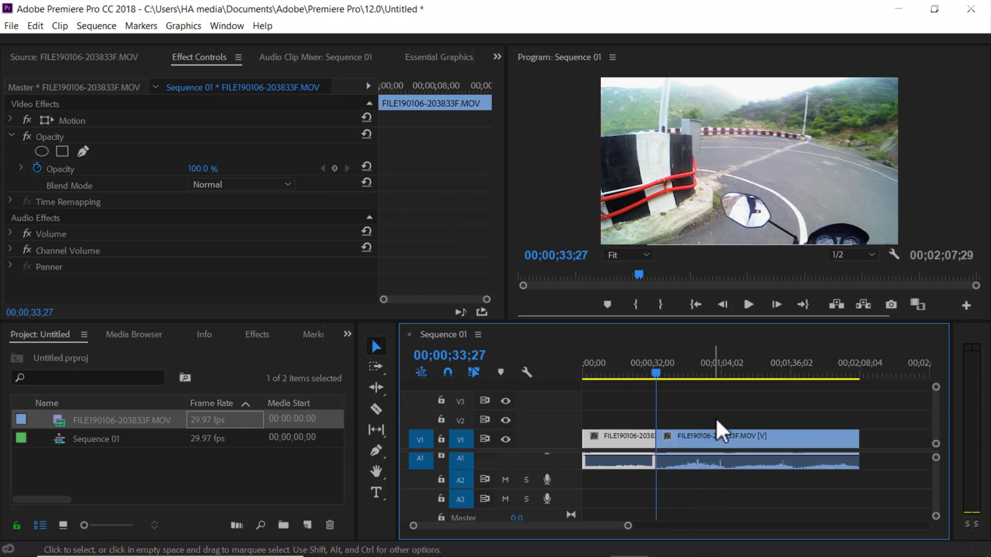
click(717, 439)
key(Delete)
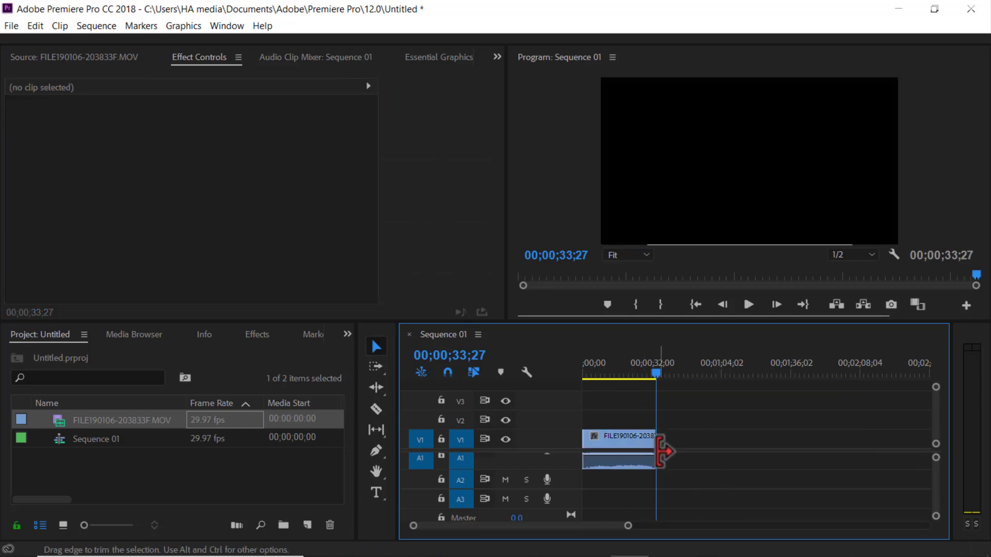
Play the shortened clip from the sequence start for about six seconds
mouse_move(627, 526)
mouse_down()
mouse_move(676, 536)
mouse_move(558, 535)
mouse_move(634, 537)
mouse_up()
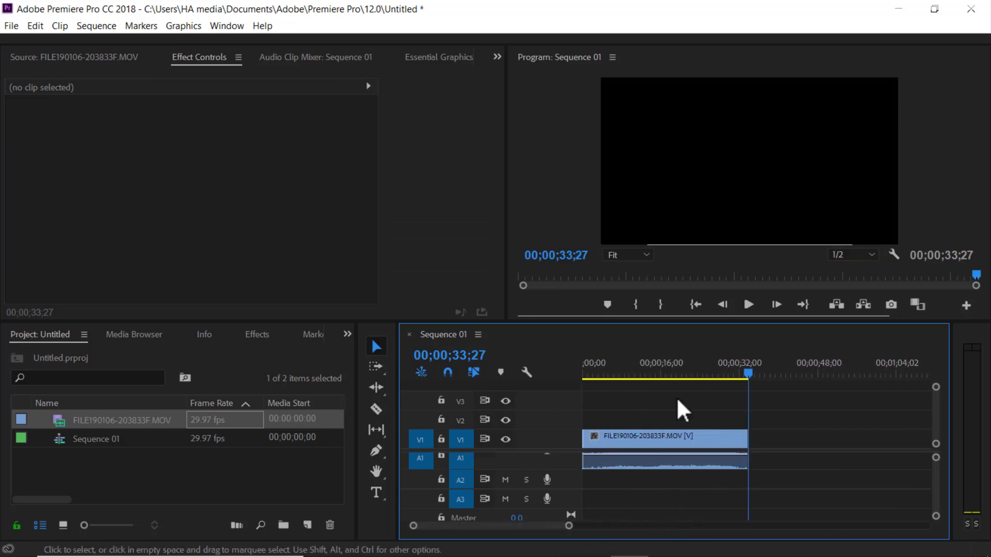
drag(749, 371, 549, 398)
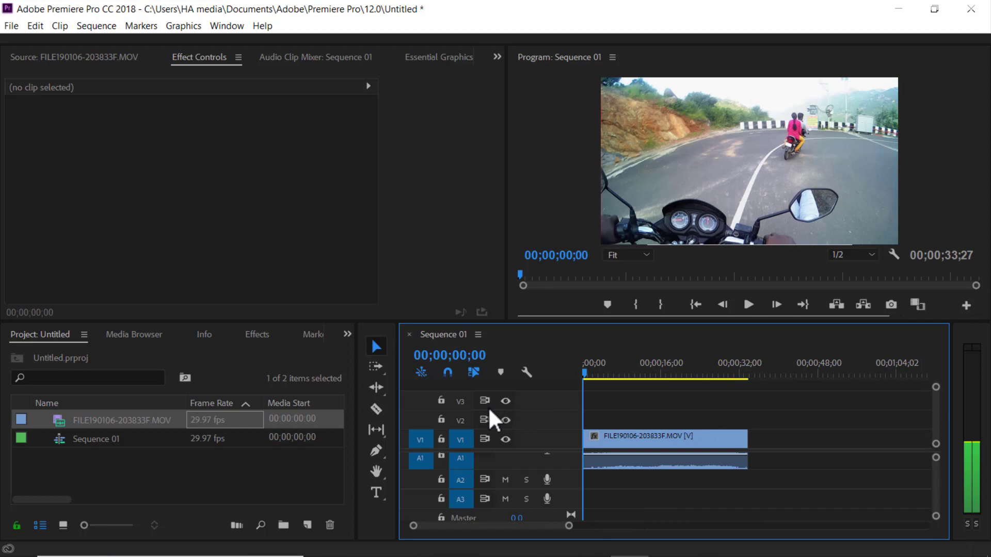
key(space)
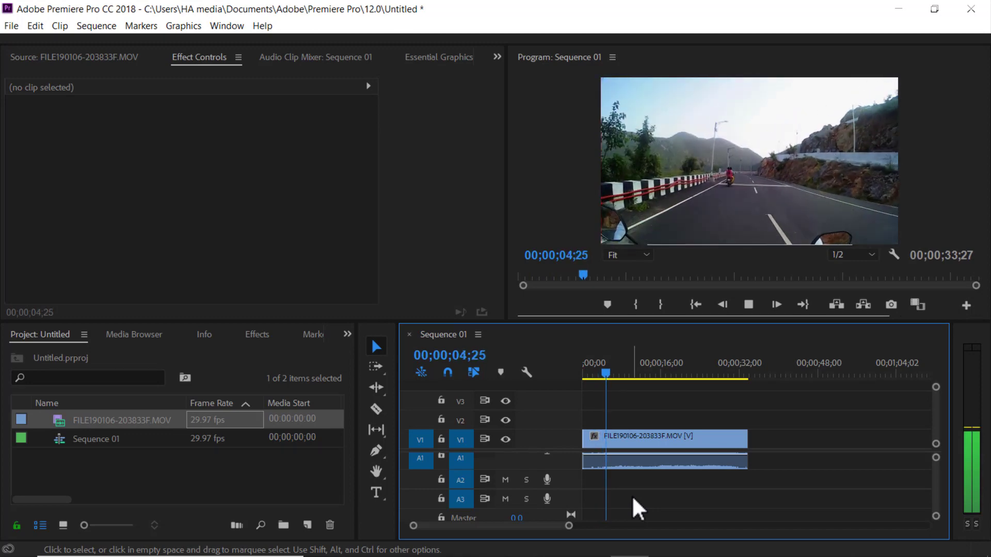
key(space)
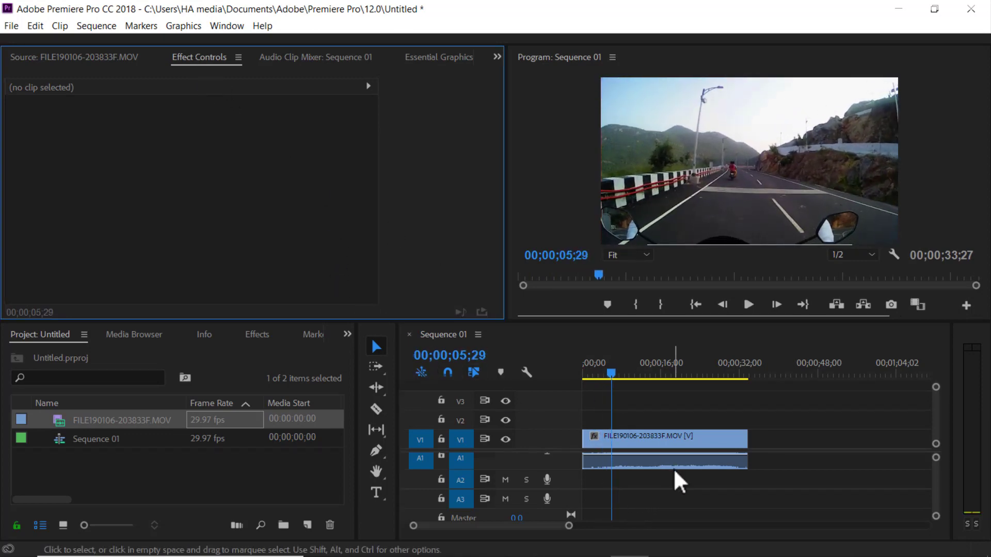
Add an ellipse opacity mask to the clip, stretch it into a wide oval and centre it in the frame
click(669, 454)
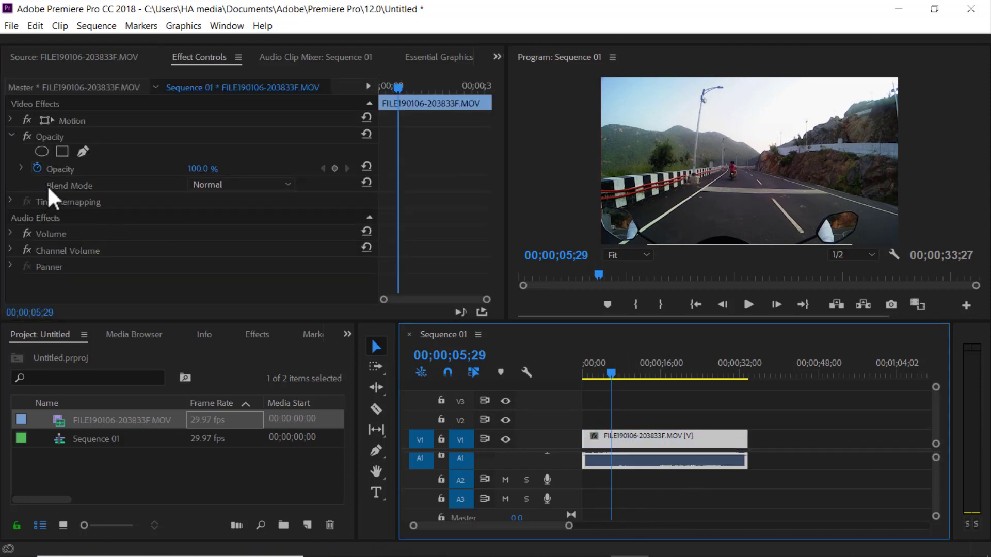
click(41, 151)
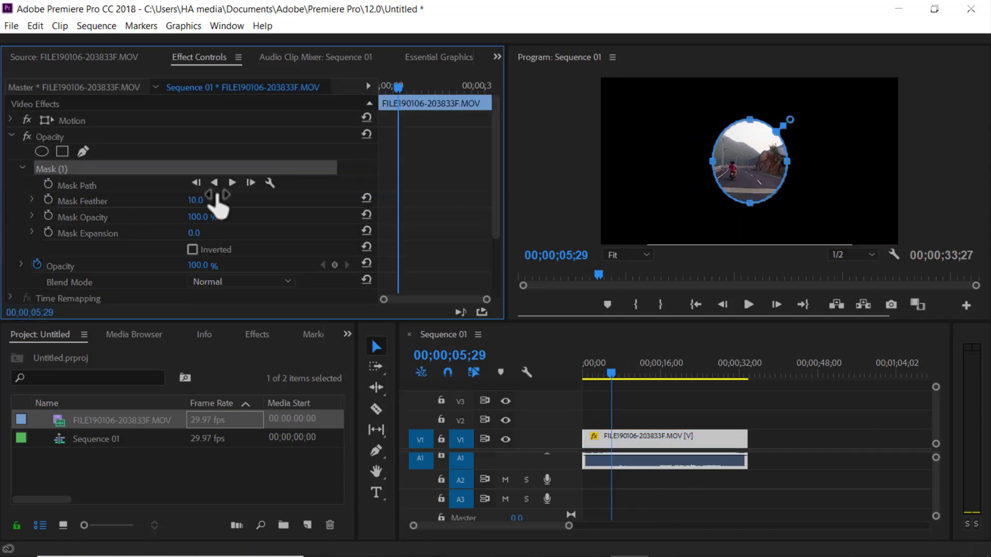
drag(786, 162, 857, 163)
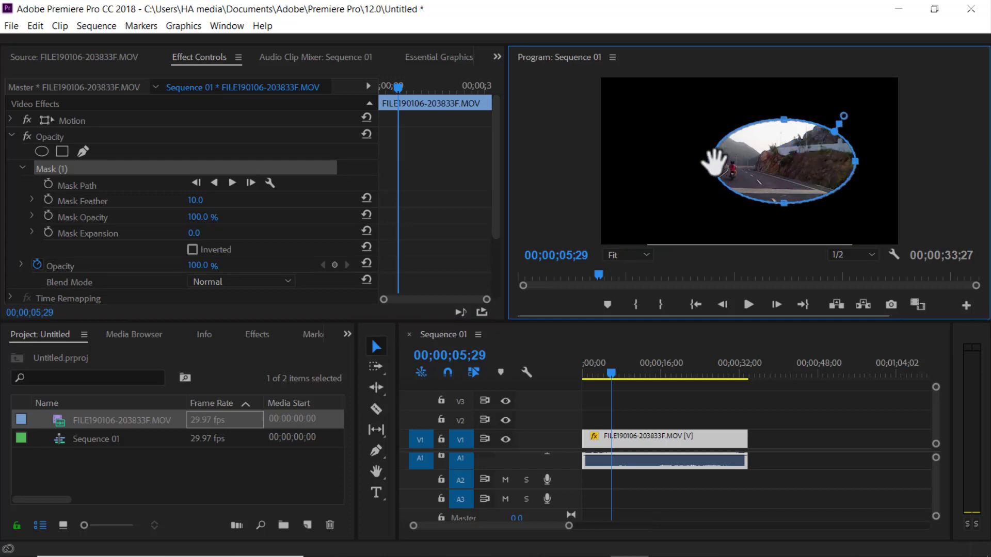
drag(781, 161, 739, 167)
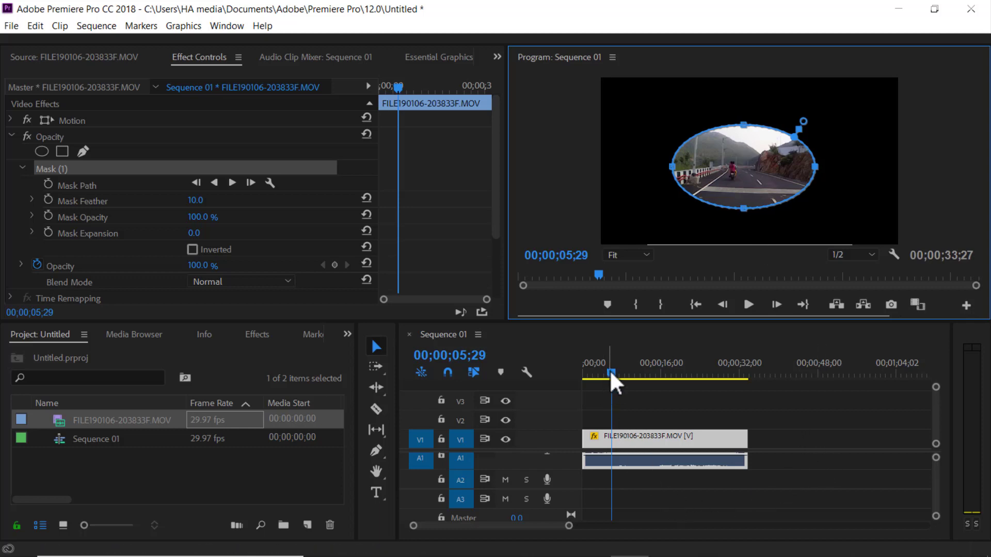
At the sequence start, set the mask feather to 22.0 and add a mask expansion keyframe at 0.0
drag(609, 370, 559, 375)
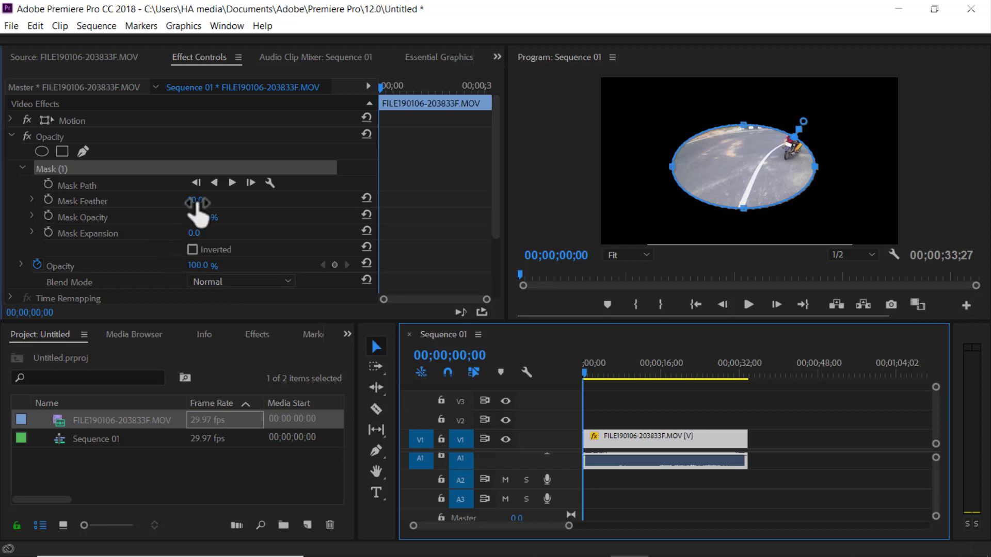
drag(195, 202, 210, 200)
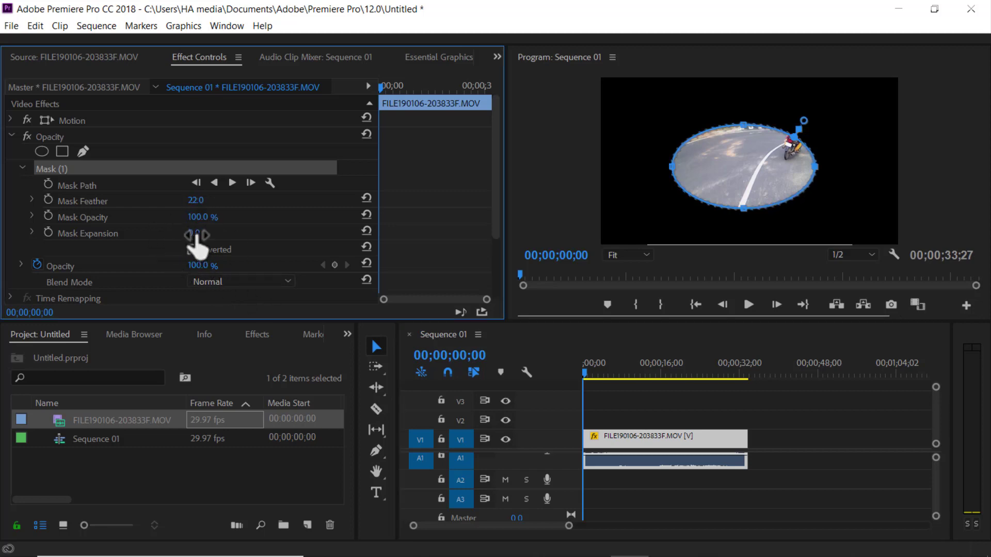
click(48, 231)
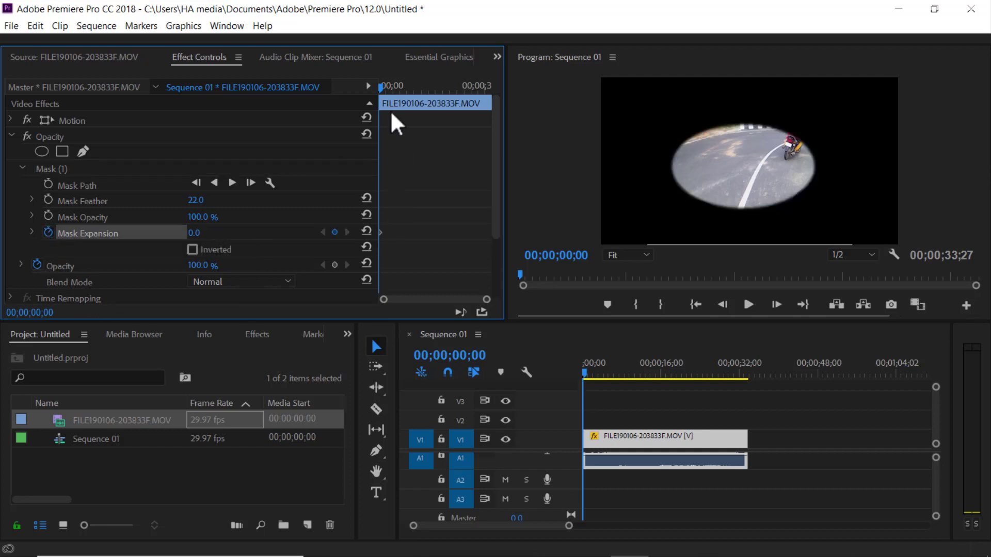
Keyframe the mask expansion to 79.0 at 00;00;01;12 and 210.0 at 00;00;03;01
click(384, 87)
drag(382, 91, 384, 89)
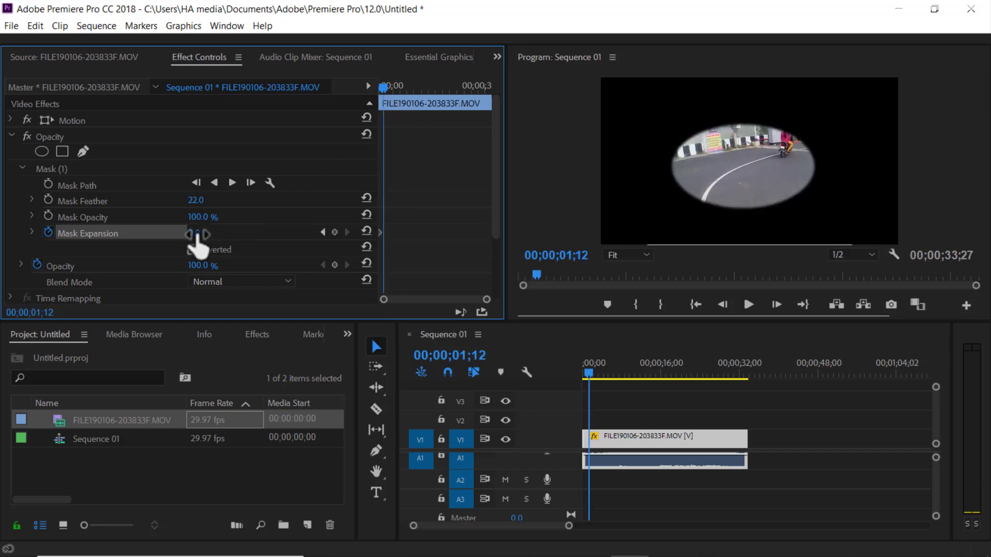
drag(194, 233, 234, 234)
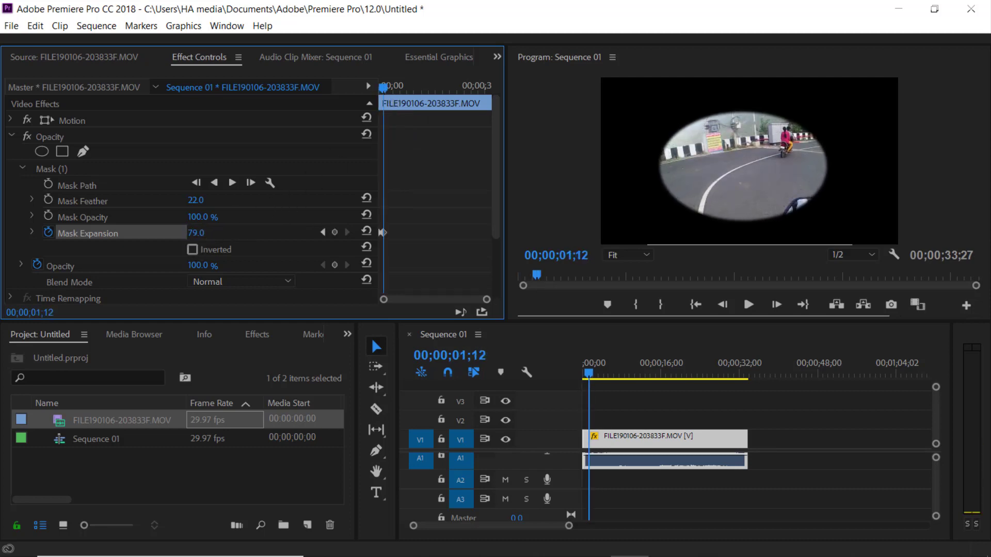
drag(384, 88, 389, 88)
drag(199, 232, 266, 233)
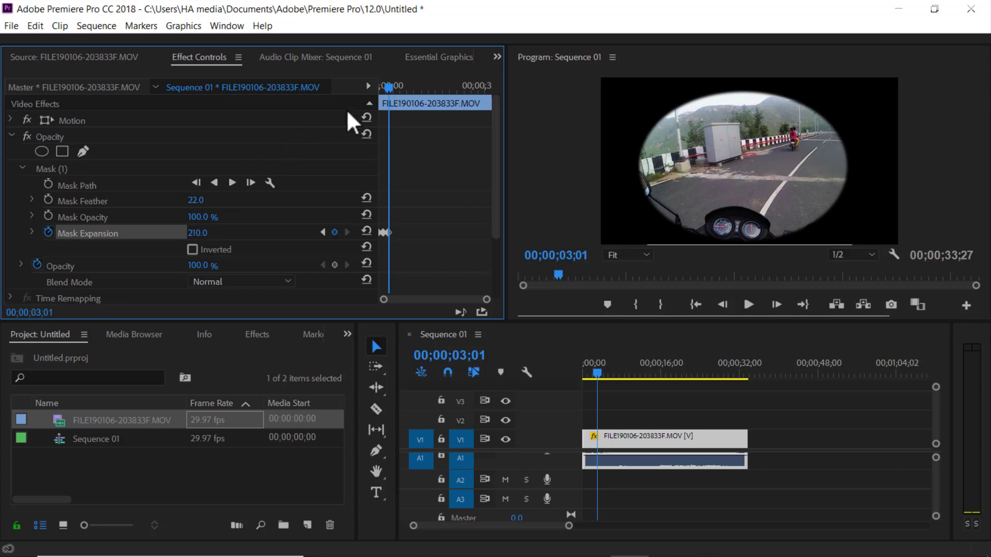
Keyframe the mask expansion to 322.0 at 00;00;04;26, 363.0 at 00;00;06;01 and 253.0 at 00;00;07;13
drag(388, 88, 394, 88)
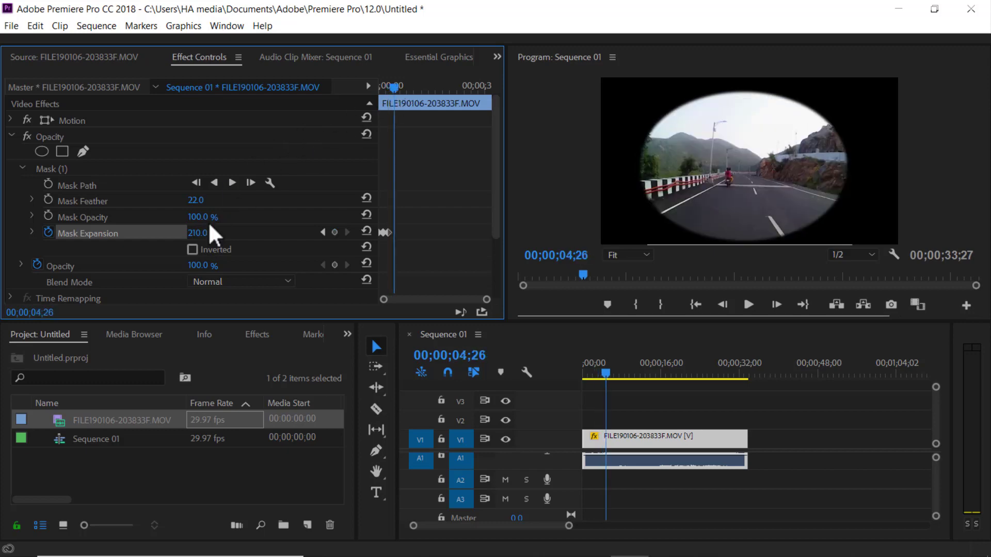
drag(197, 232, 256, 232)
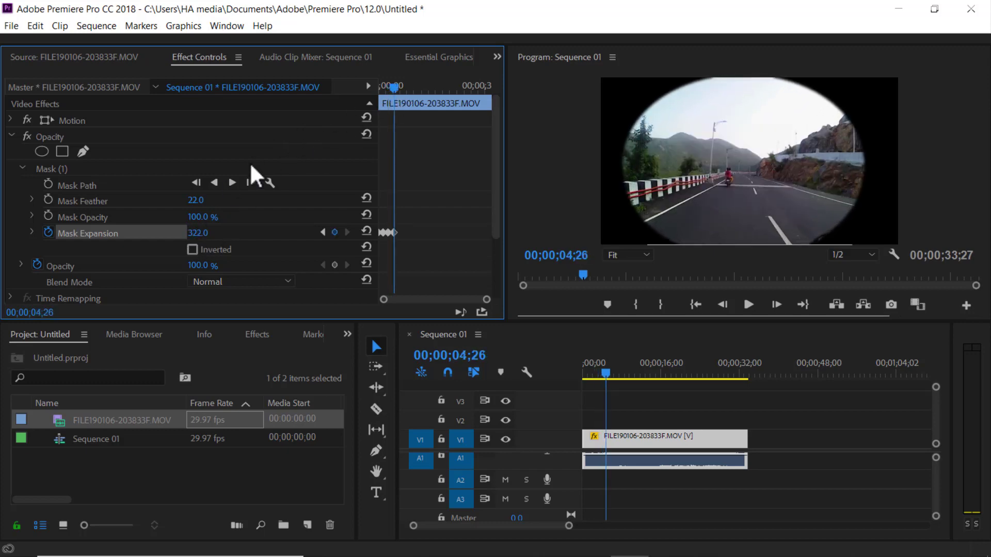
drag(397, 88, 398, 87)
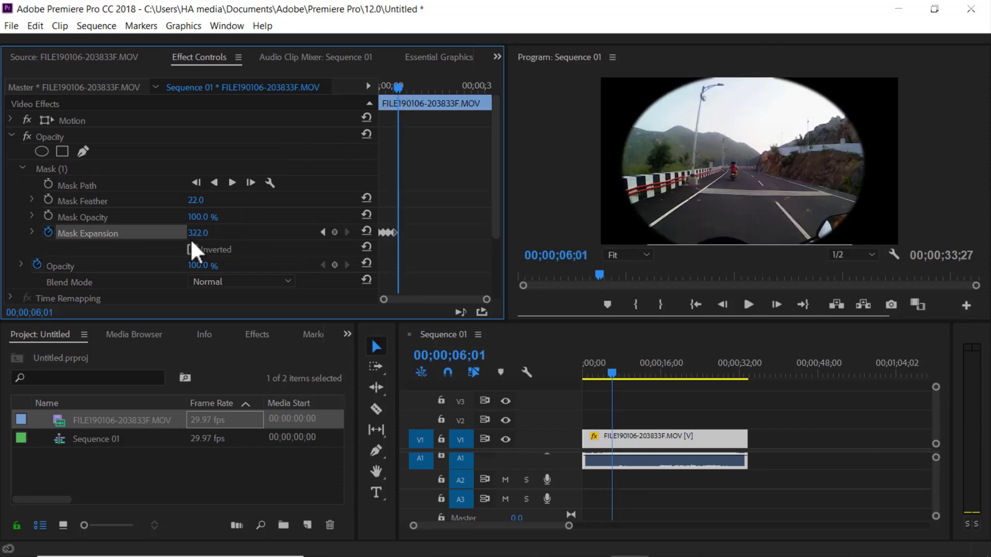
drag(193, 233, 215, 233)
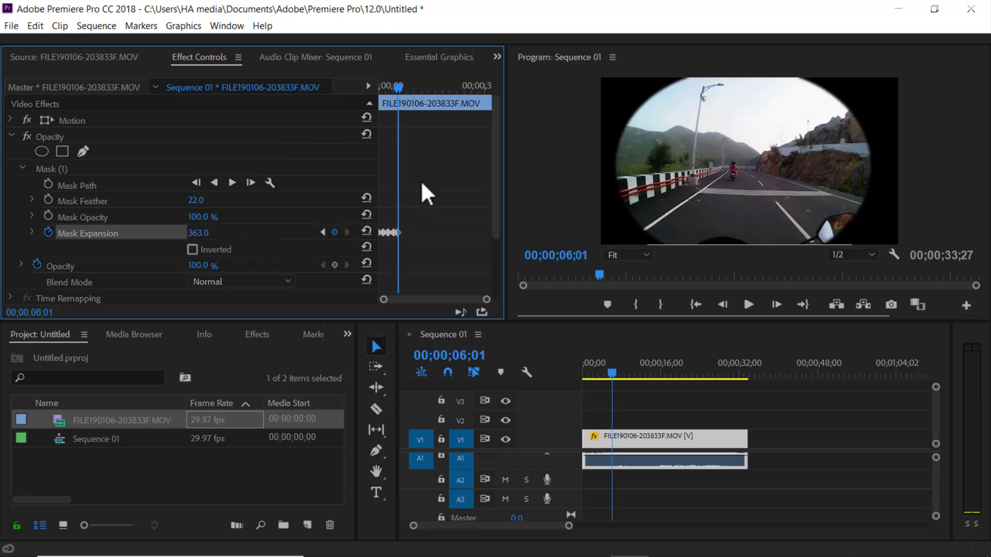
drag(399, 87, 404, 88)
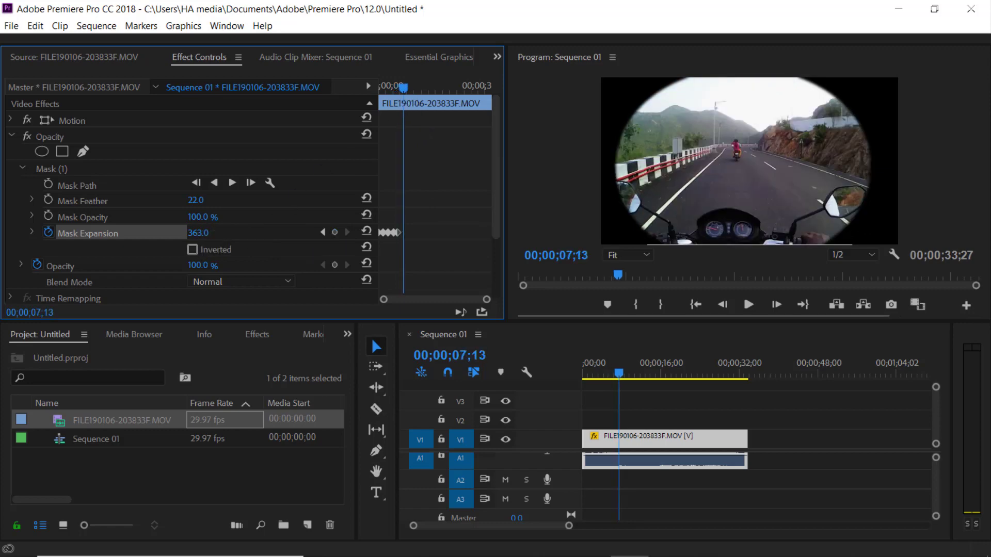
drag(201, 233, 144, 233)
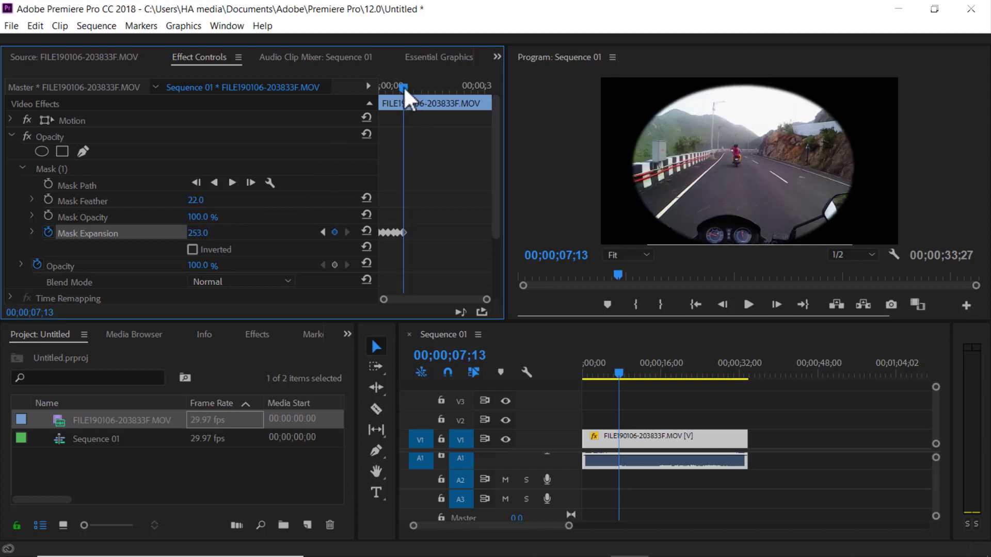
Keyframe the mask expansion to 67.0 at 00;00;09;02, -24.0 at 00;00;10;27 and -127.0 at 00;00;12;02
drag(403, 86, 408, 86)
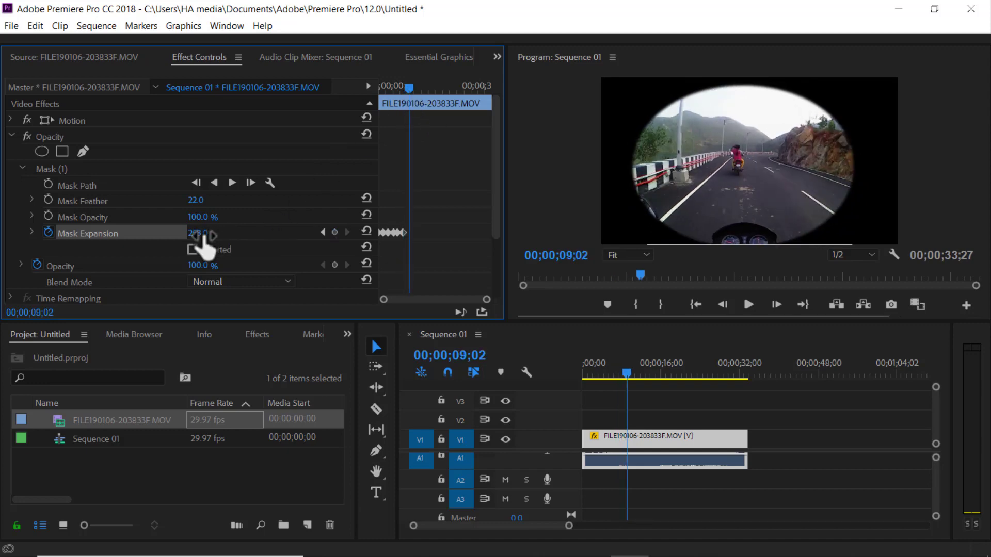
drag(201, 232, 105, 232)
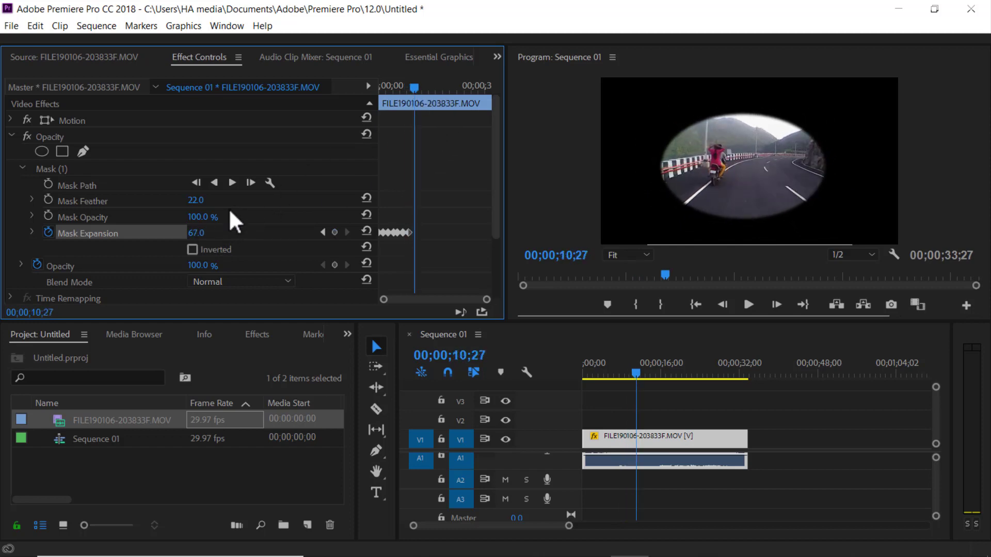
drag(196, 233, 306, 211)
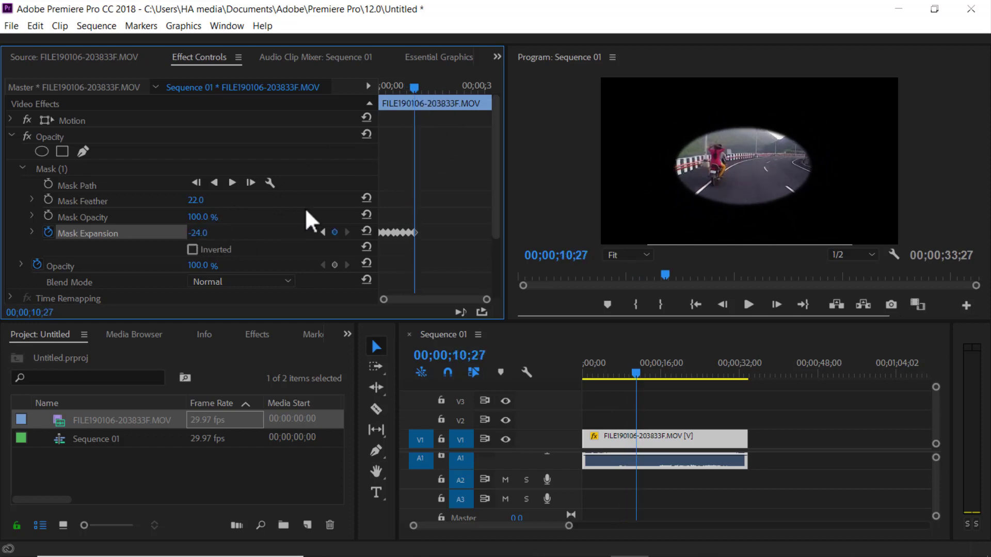
drag(413, 87, 418, 88)
drag(201, 233, 374, 155)
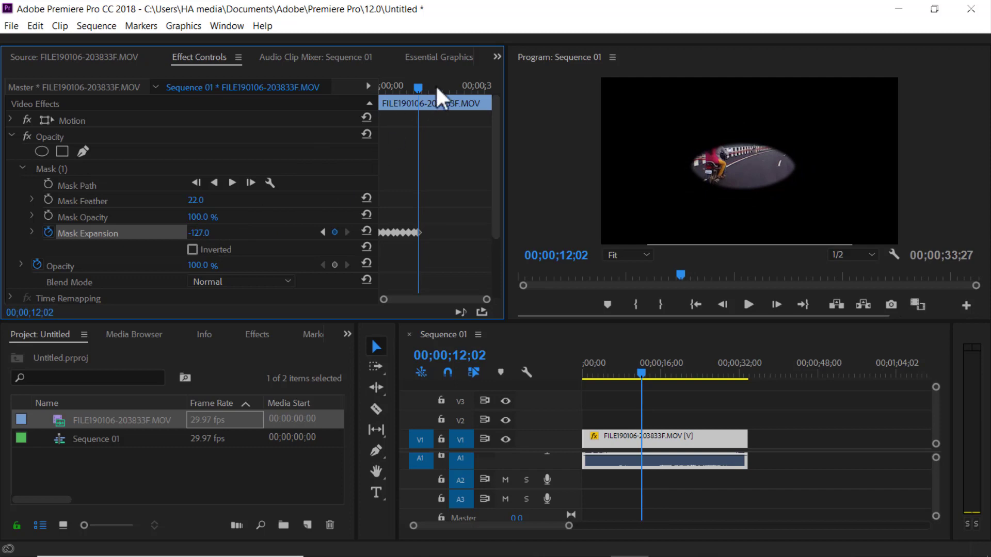
Keyframe the mask expansion to -202.0 at 00;00;13;21 and -338.0 at 00;00;15;17, and reset it to 0.0 at 00;00;17;12
drag(419, 88, 425, 88)
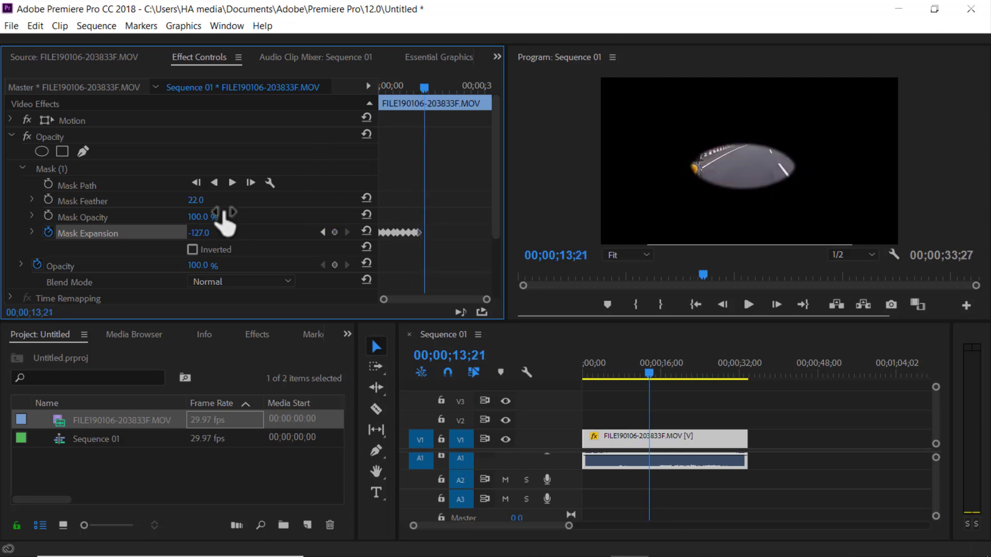
drag(204, 235, 155, 235)
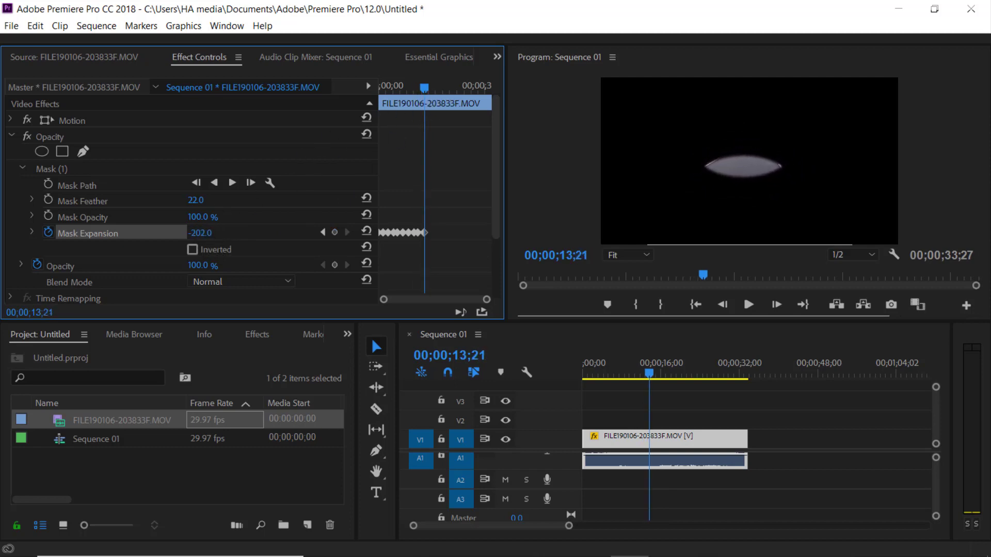
drag(425, 88, 431, 86)
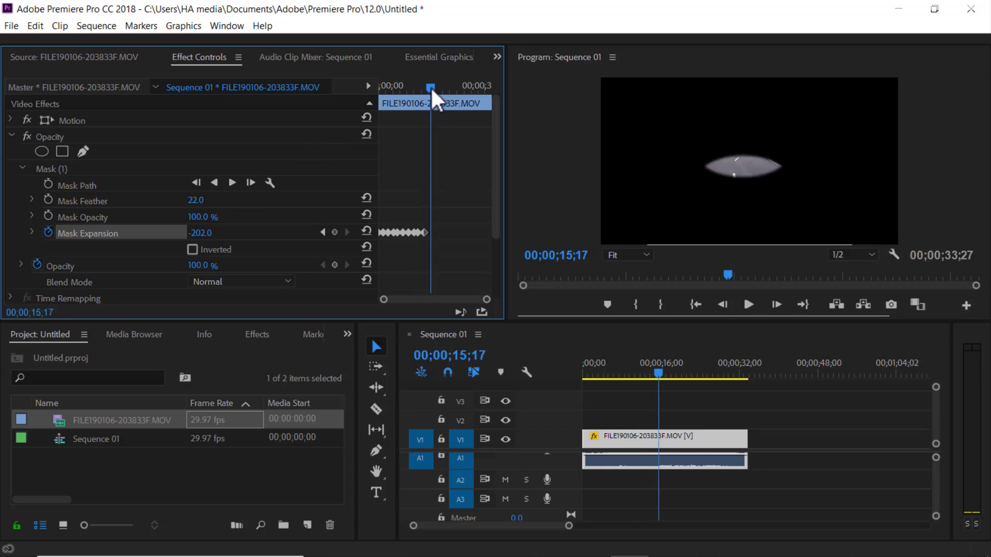
drag(210, 234, 139, 235)
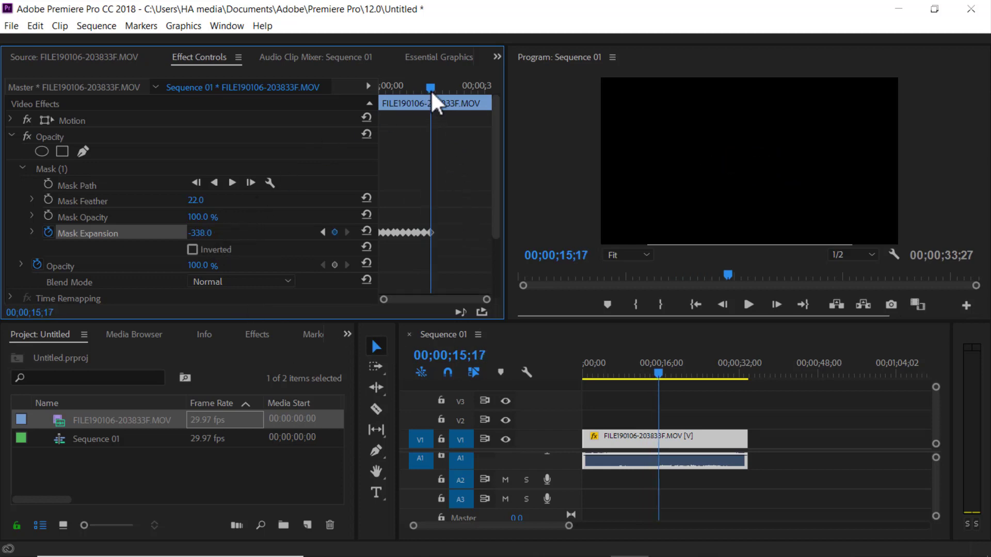
drag(433, 85, 439, 85)
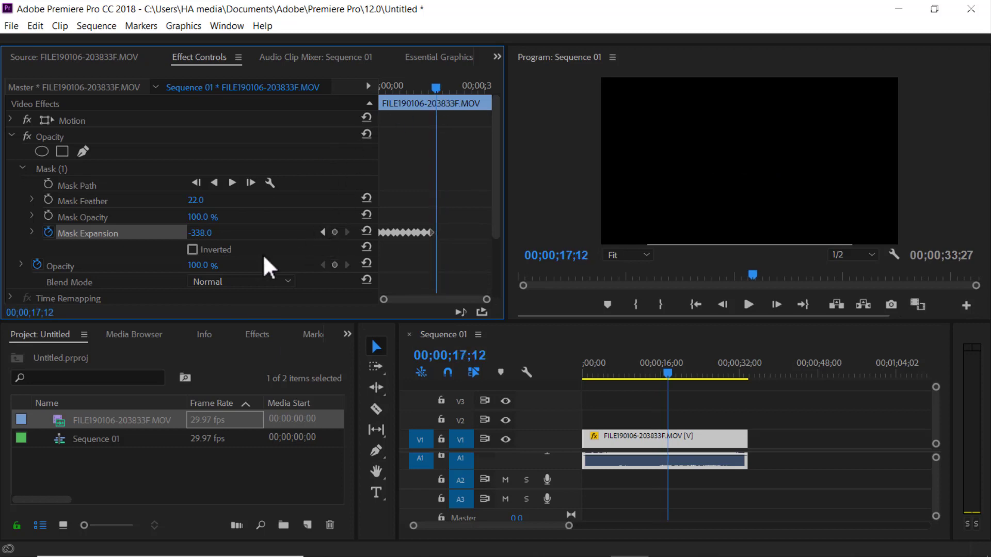
click(366, 231)
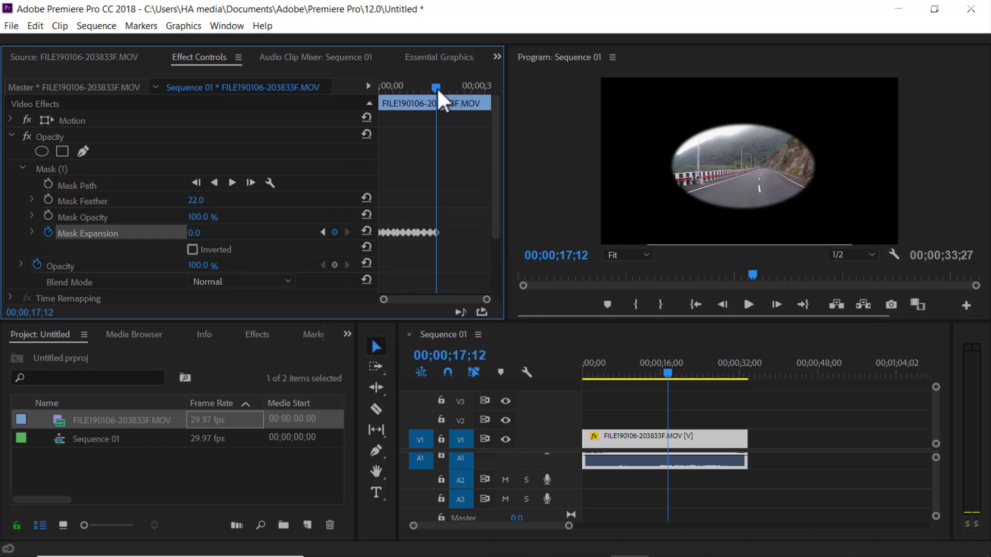
Play the clip with its animated mask from the sequence start and stop at 00;00;20;10
drag(437, 87, 297, 92)
key(space)
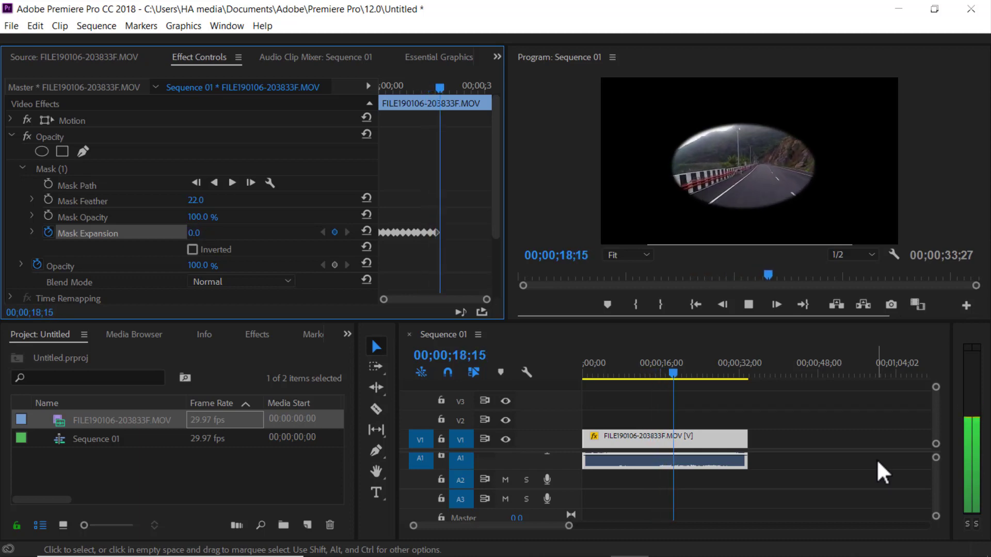
key(space)
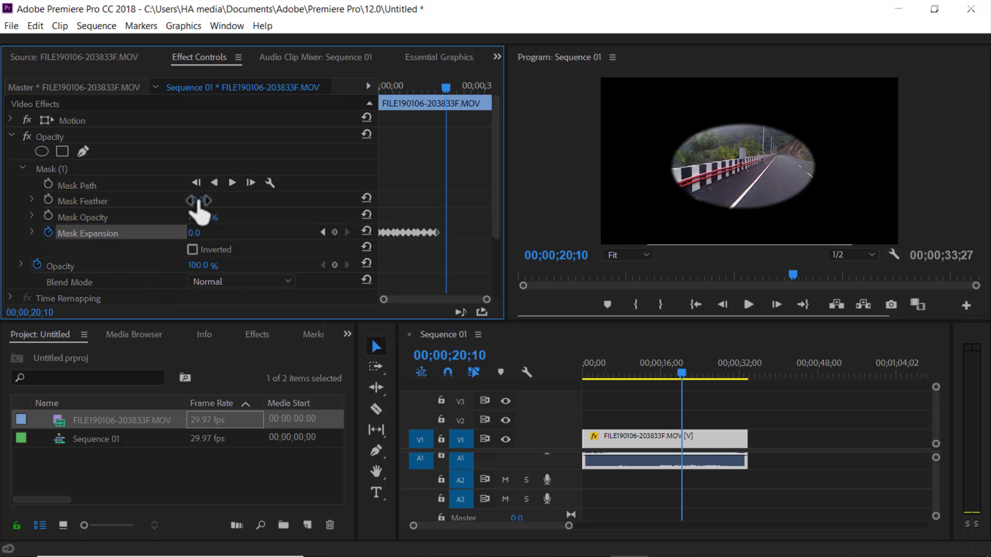
Set the mask feather to 0.0 and collapse the clip's Opacity settings
mouse_move(199, 206)
mouse_down()
mouse_move(171, 207)
mouse_move(289, 200)
mouse_move(187, 200)
mouse_move(197, 217)
mouse_move(144, 216)
mouse_move(200, 216)
mouse_up()
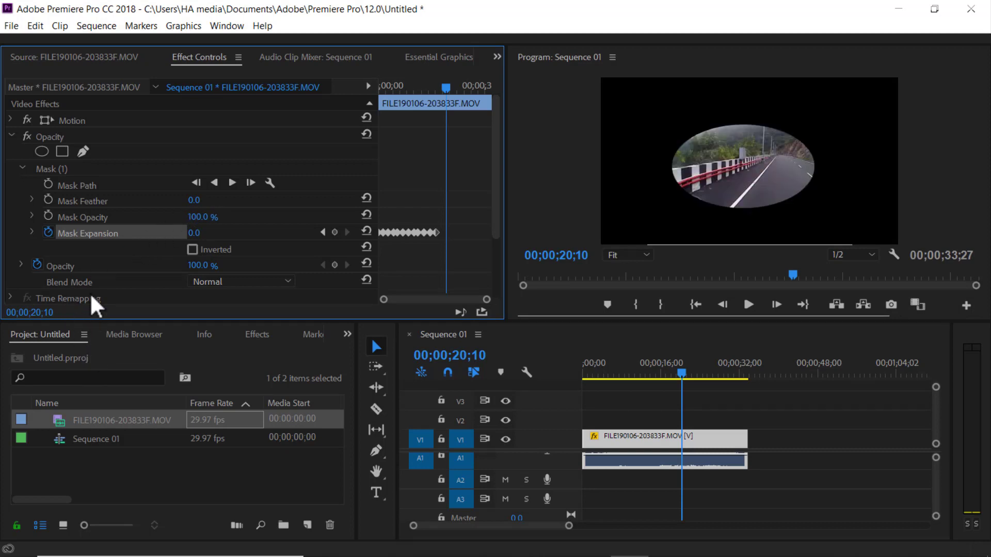
scroll(155, 286, down, 1)
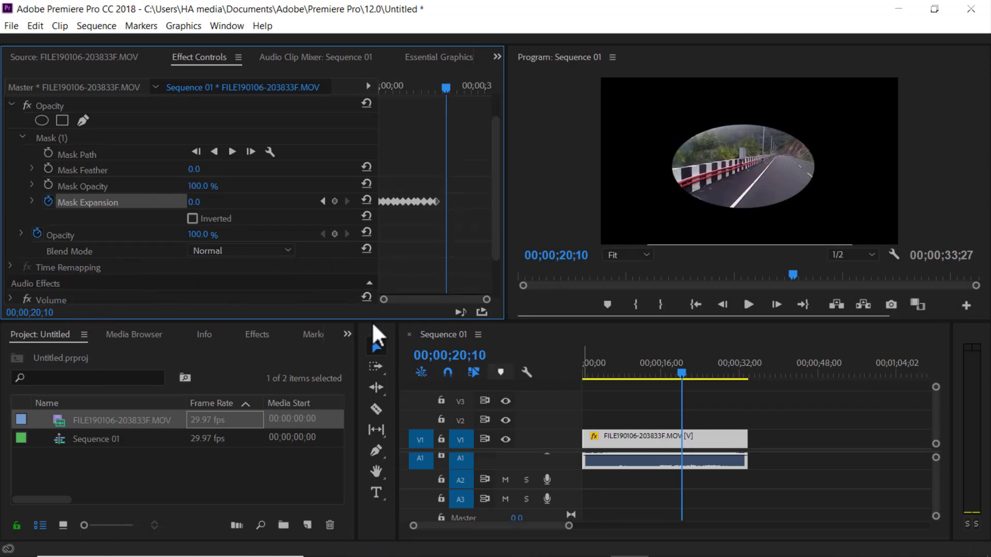
click(289, 249)
click(289, 247)
click(12, 105)
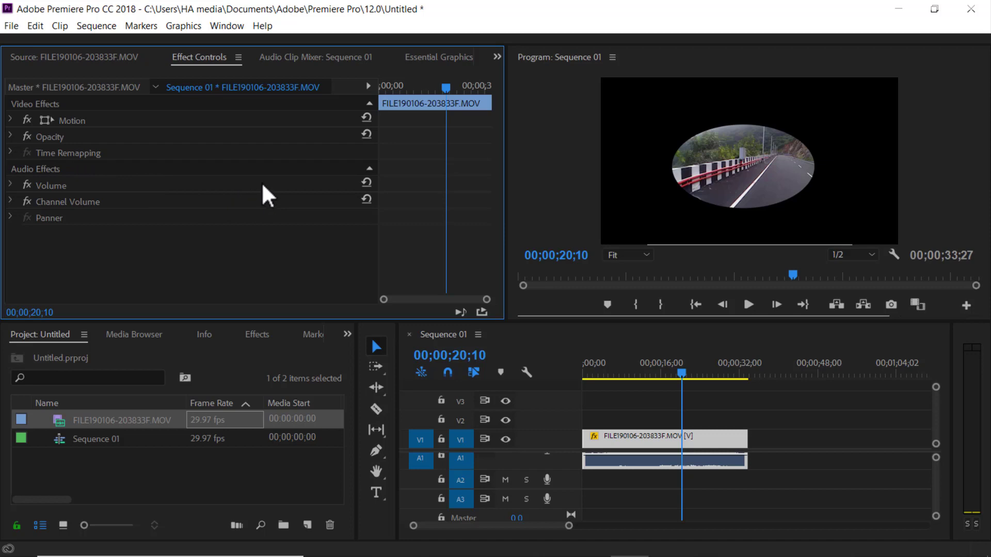
Examine the categories of available video effects and video transitions in the effects library, leaving the folders collapsed
click(264, 335)
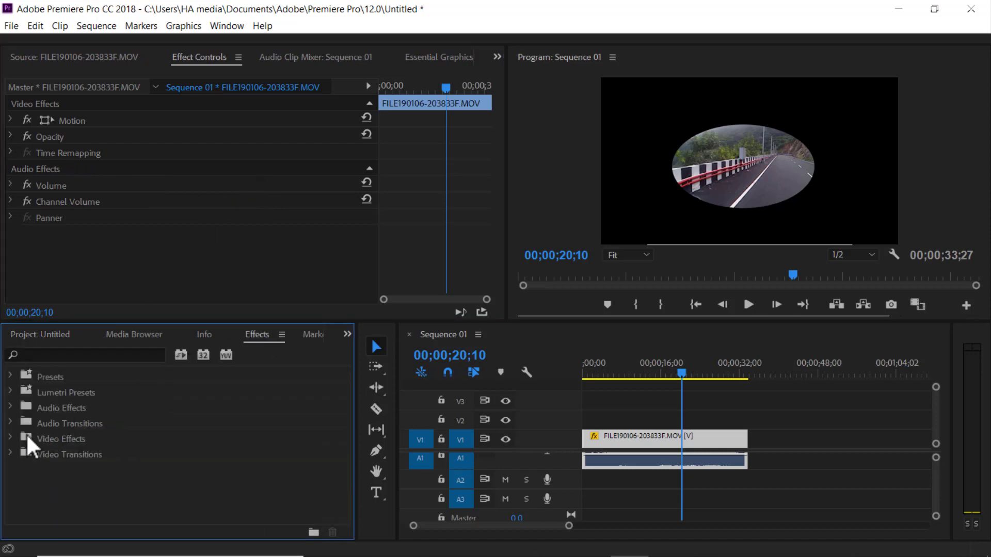
click(10, 437)
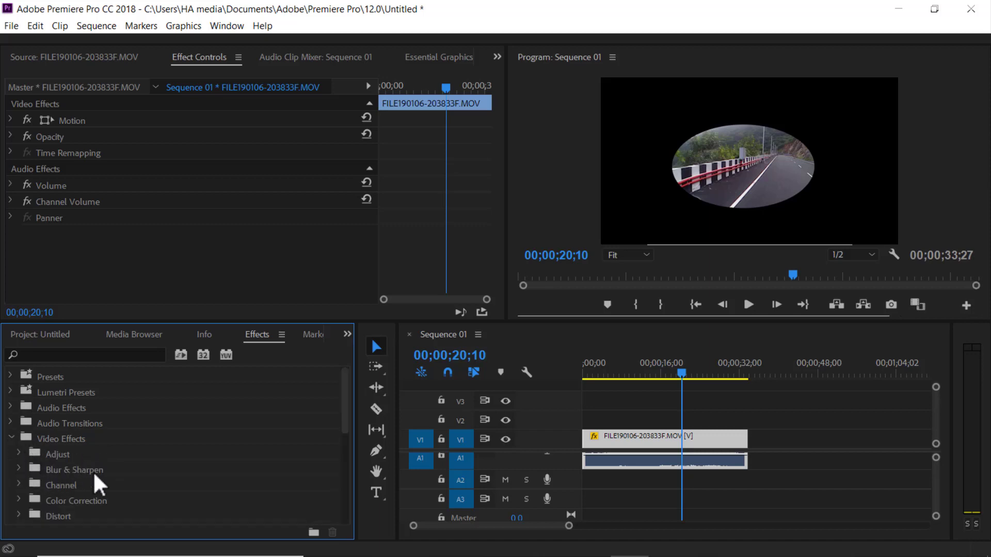
scroll(90, 479, down, 5)
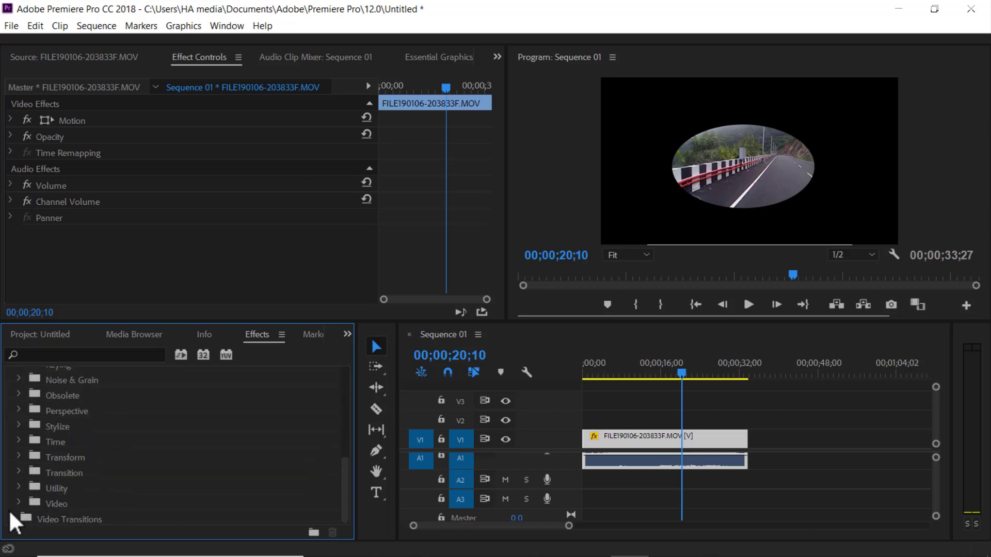
scroll(24, 435, up, 5)
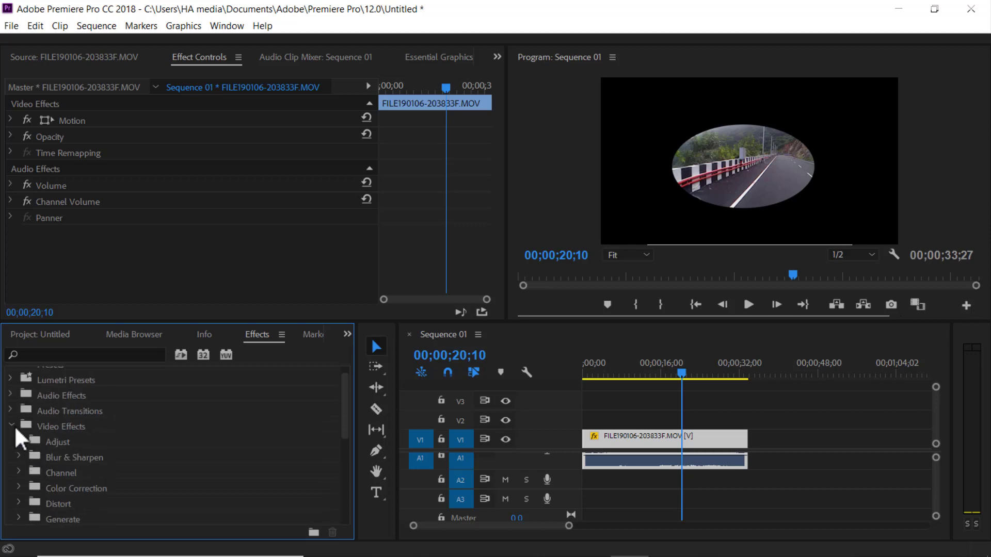
click(14, 426)
click(10, 452)
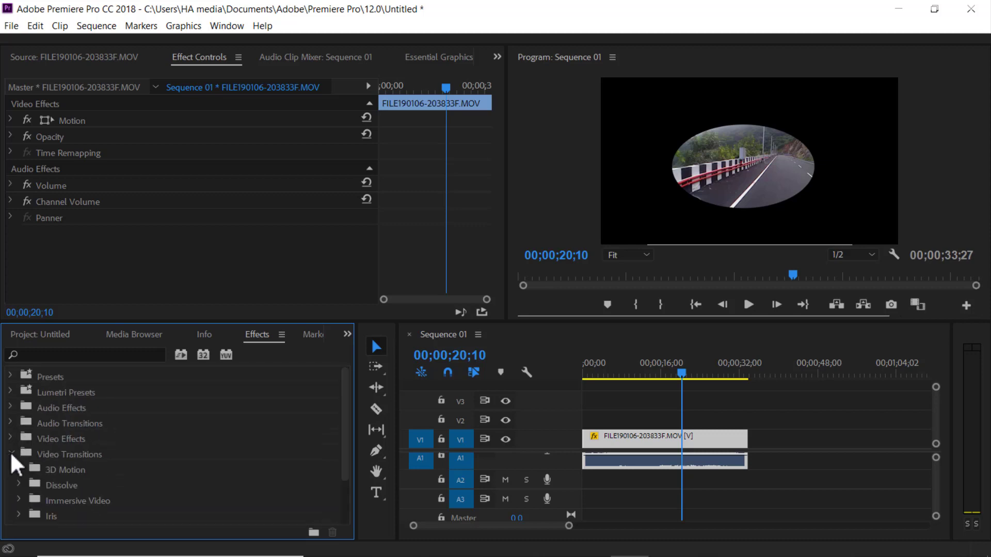
scroll(36, 460, down, 2)
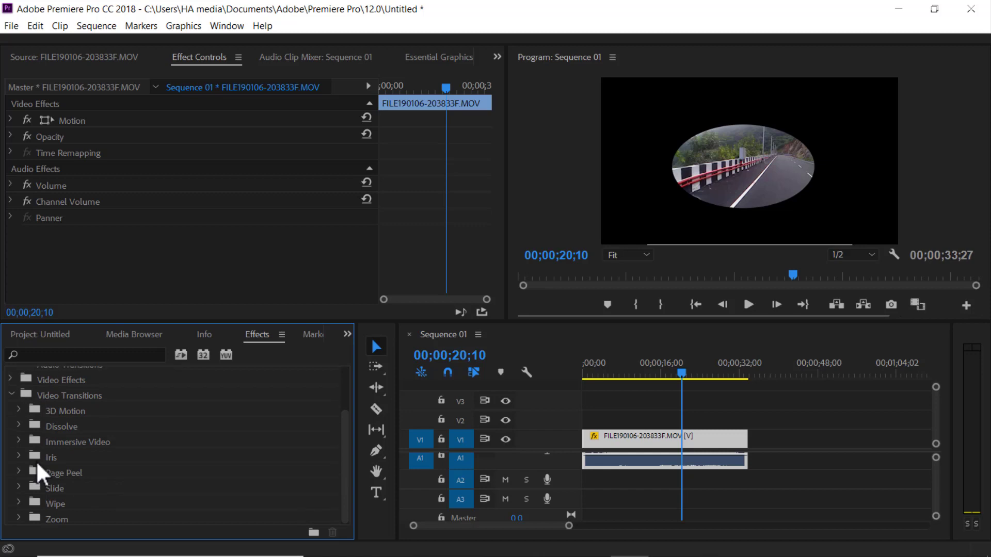
scroll(36, 460, up, 2)
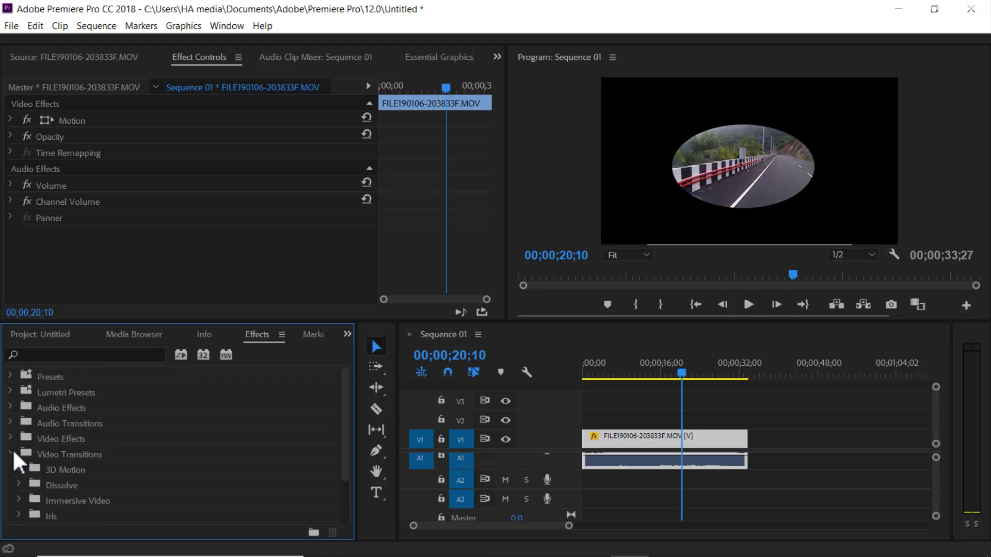
click(11, 453)
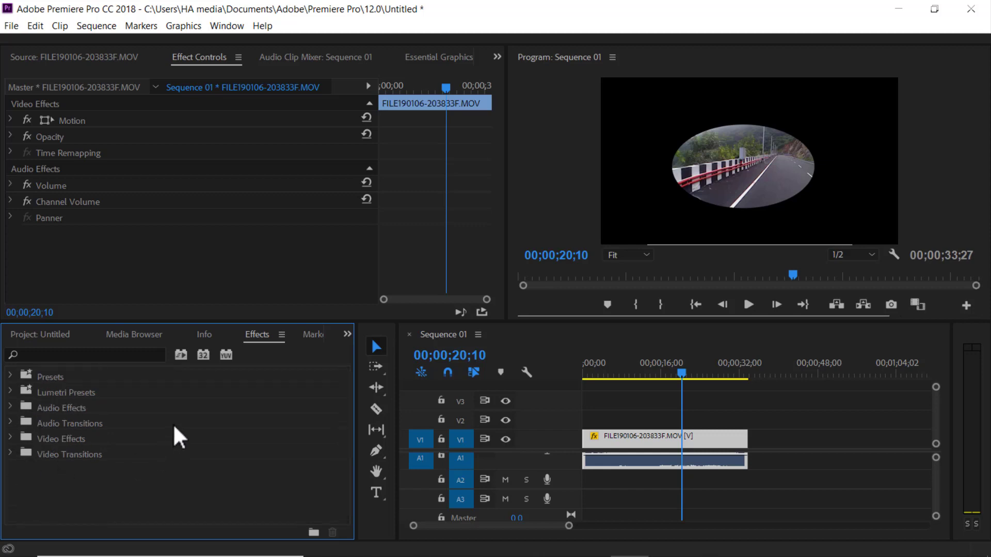